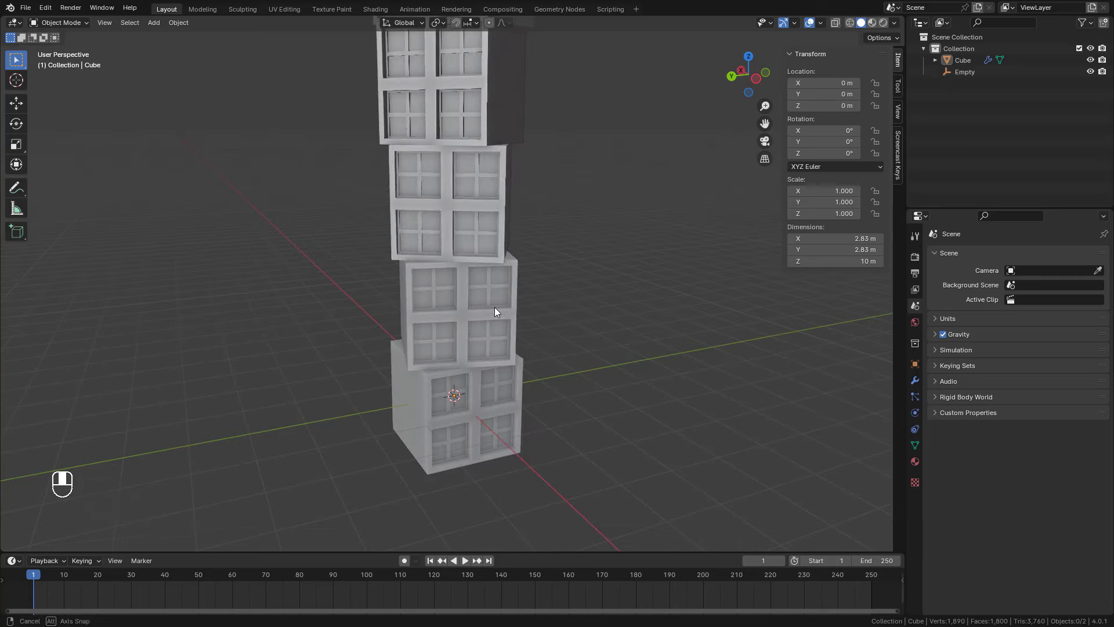
- Examine the finished tower of twisted, stacked window blocks from several sides and close up at its base
middle_click_drag(500, 253, 497, 365, "shift")
middle_click_drag(493, 318, 493, 294)
scroll(539, 291, "down", 2)
middle_click_drag(515, 307, 502, 315)
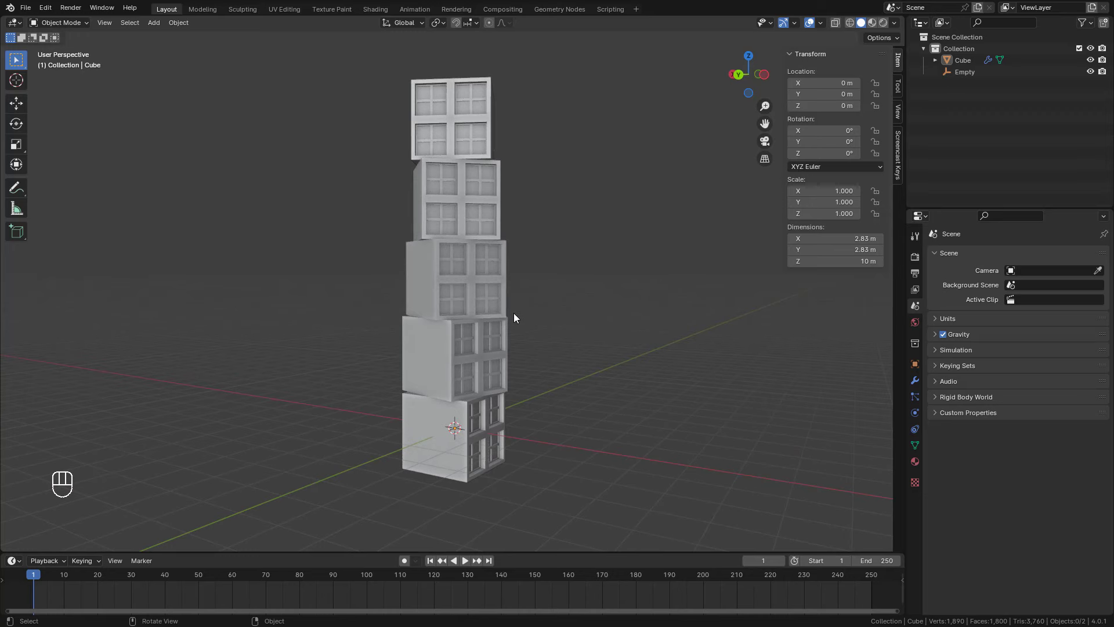
middle_click_drag(514, 312, 535, 280)
scroll(511, 350, "up", 2)
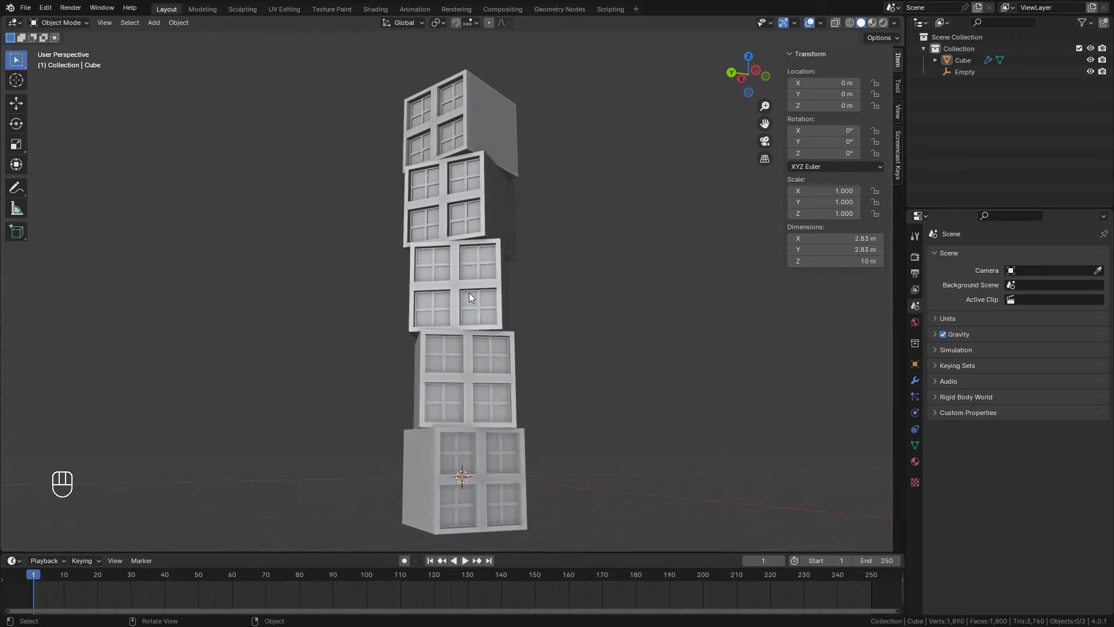
middle_click_drag(469, 293, 460, 349)
scroll(464, 371, "up", 2)
middle_click_drag(478, 424, 489, 334, "shift")
scroll(466, 347, "up", 2)
middle_click_drag(489, 334, 489, 222, "shift")
scroll(520, 302, "up", 2)
- Enter Edit Mode on the tower and pick out individual vertices around an upper window of the base block
left_click(488, 315)
key("Tab")
middle_click_drag(488, 315, 404, 291)
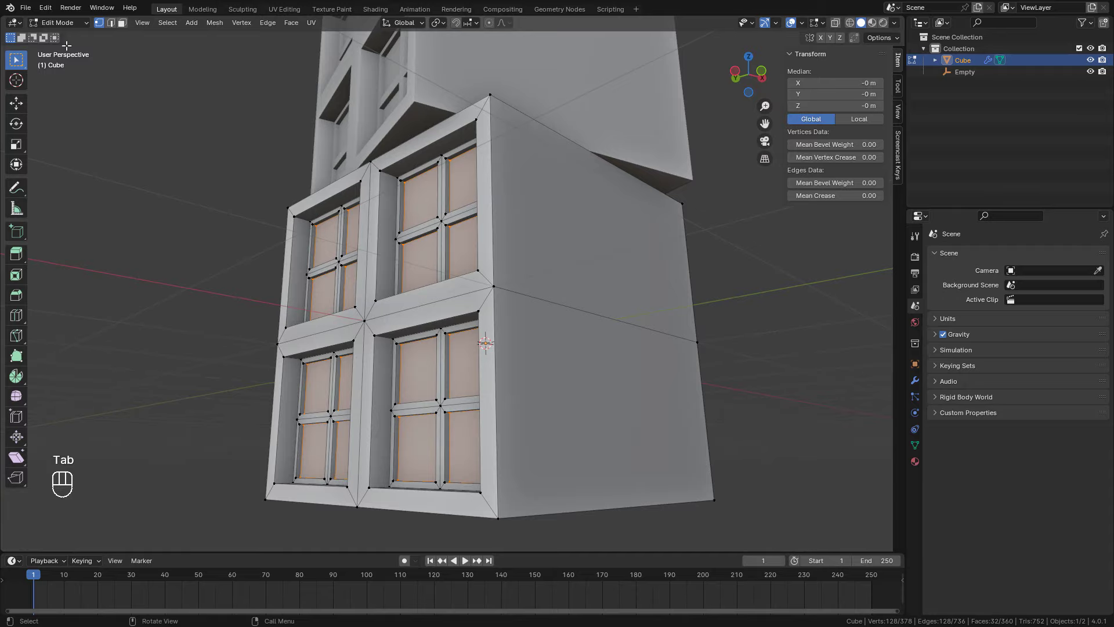
scroll(465, 284, "up", 3)
middle_click_drag(465, 284, 538, 231, "shift")
middle_click_drag(522, 183, 472, 314, "shift")
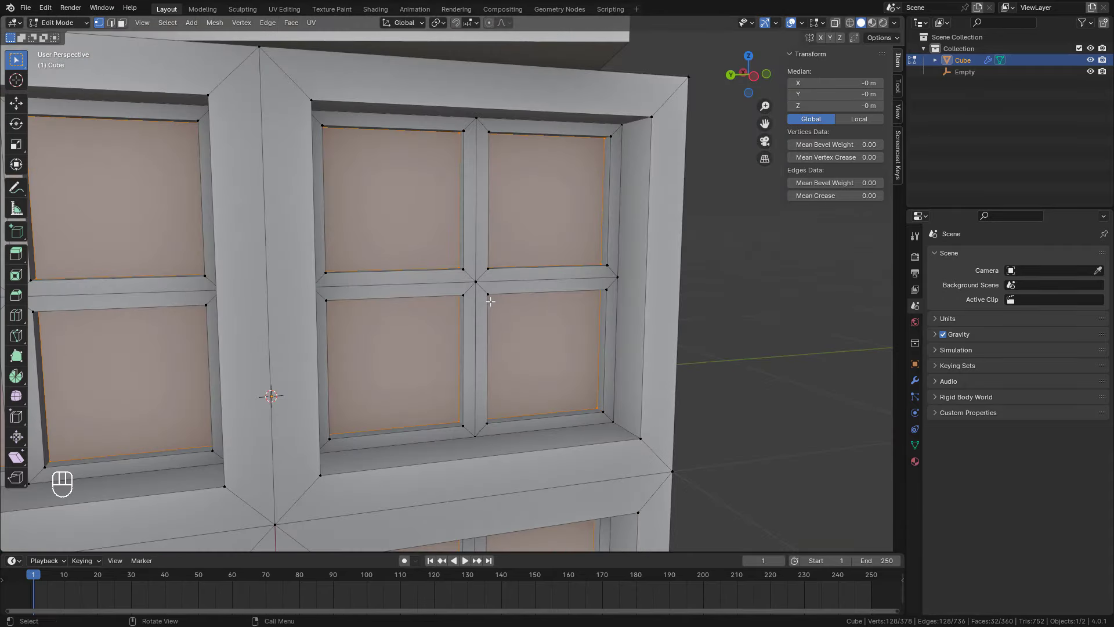
left_click(487, 268)
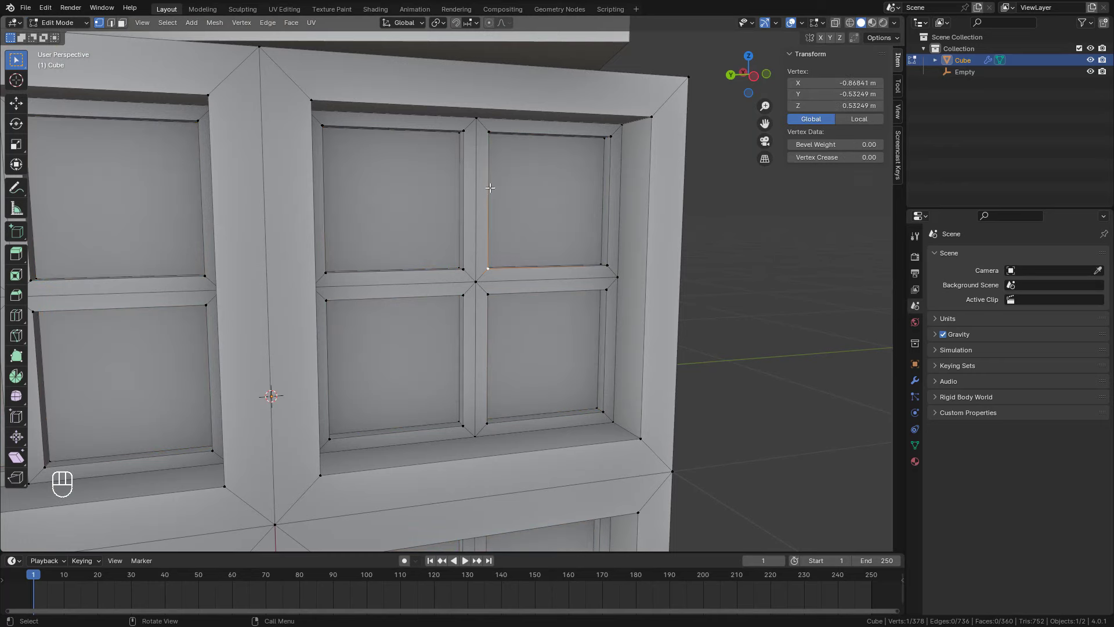
left_click(488, 133)
middle_click_drag(617, 174, 518, 235, "shift")
left_click(508, 208)
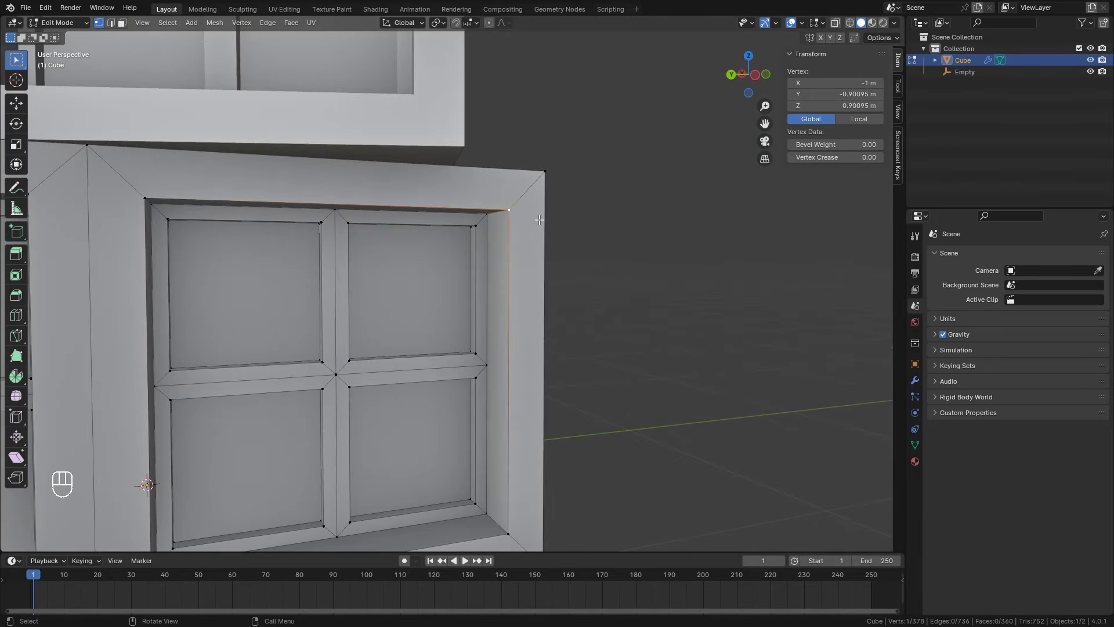
- Try moving the window frame's corner vertex and the adjoining diagonal edge, and select the frame's outer side face
key("g")
right_click(534, 203)
key("2")
left_click(534, 207)
key("g")
right_click(562, 278)
key("3")
left_click(535, 260)
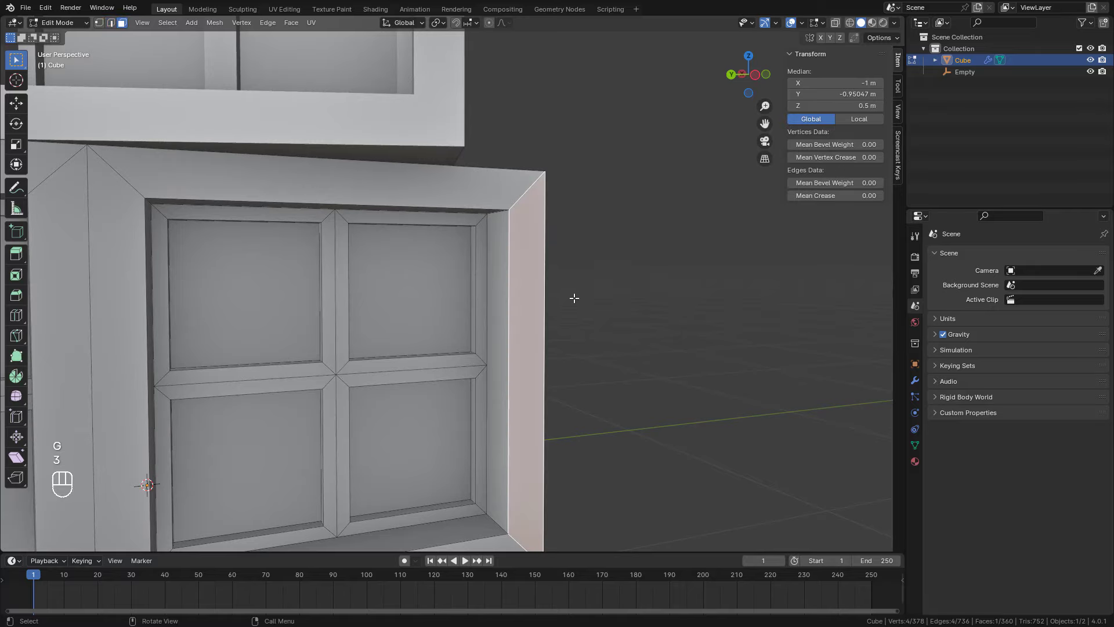
- Select a single pane face in a lower window of the base block, and return to Object Mode
scroll(575, 298, "down", 4)
middle_click_drag(585, 303, 485, 216, "shift")
scroll(525, 288, "up", 3)
middle_click_drag(484, 216, 442, 278)
scroll(467, 246, "down", 7)
scroll(480, 264, "up", 6)
middle_click_drag(443, 278, 456, 253, "shift")
middle_click_drag(456, 253, 488, 263)
left_click(538, 196)
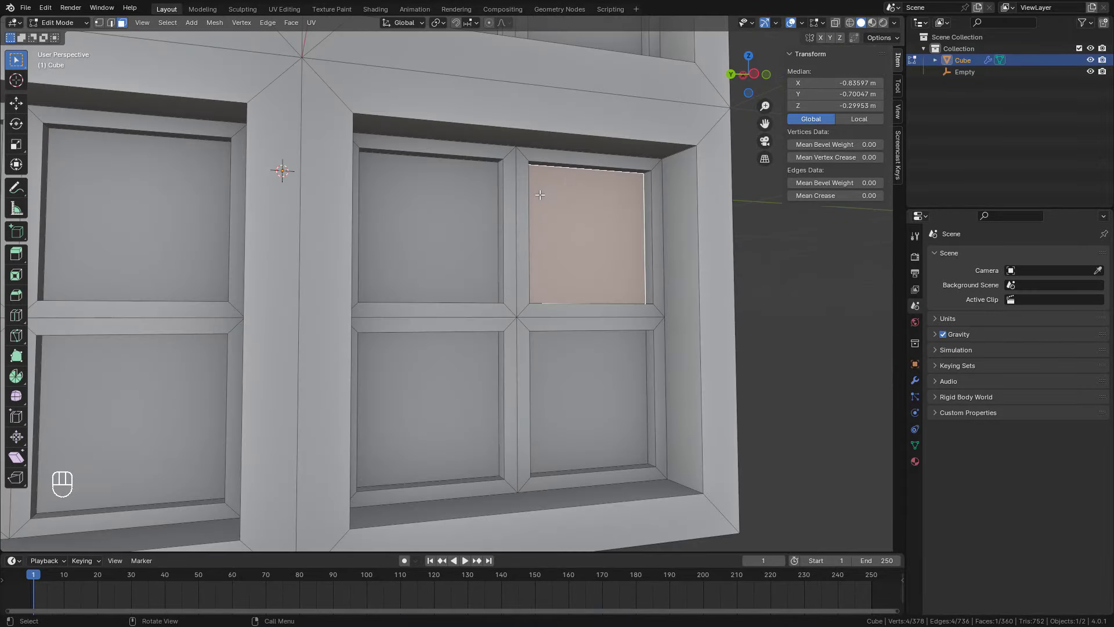
scroll(533, 251, "down", 3)
middle_click_drag(522, 272, 502, 248)
scroll(502, 249, "down", 3)
middle_click_drag(469, 183, 482, 219, "shift")
middle_click_drag(389, 239, 443, 349)
scroll(405, 232, "down", 1)
key("Tab")
- Examine the whole tower from above and from the side to see how the stacked blocks rotate
middle_click_drag(450, 201, 462, 378, "shift")
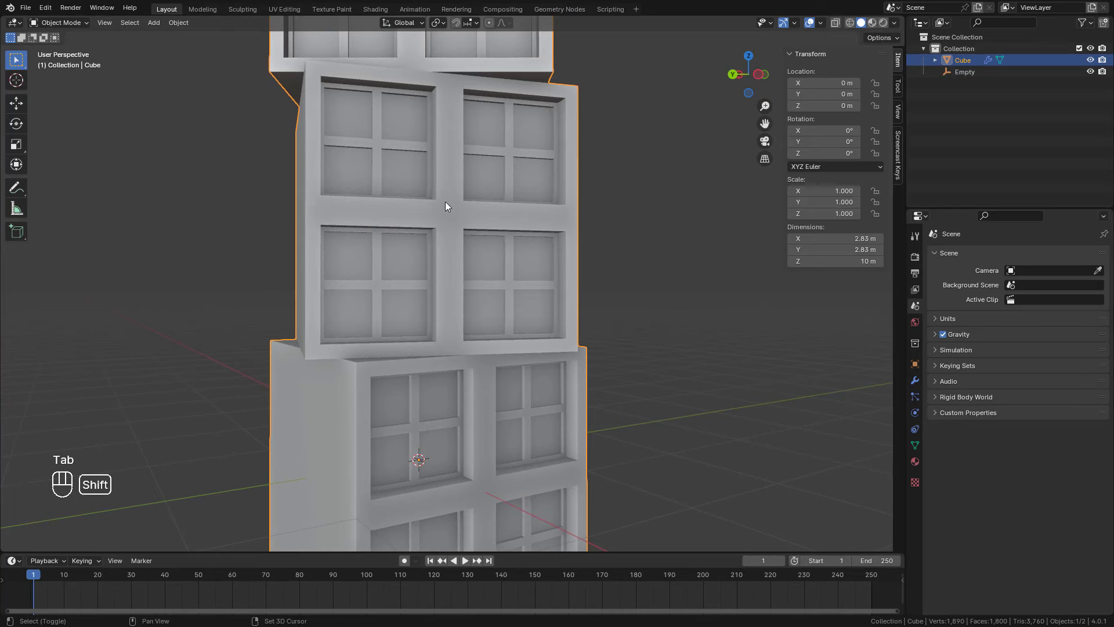
middle_click_drag(445, 200, 433, 283, "shift")
scroll(460, 298, "down", 3)
scroll(425, 315, "up", 1)
middle_click_drag(387, 216, 434, 281)
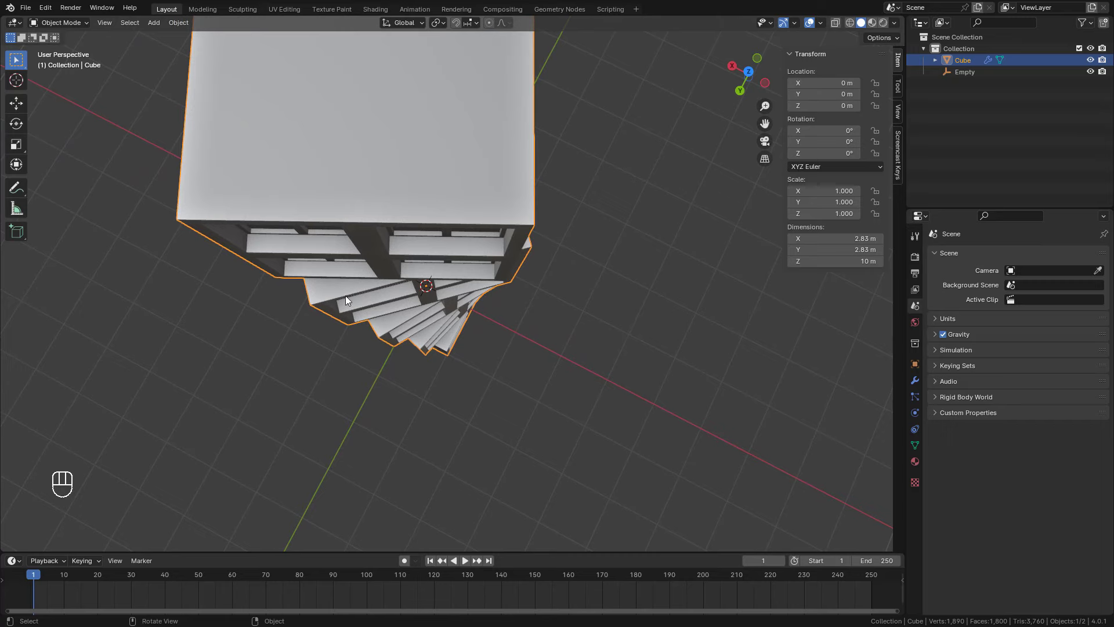
middle_click_drag(464, 319, 420, 232)
scroll(421, 234, "up", 1)
middle_click_drag(449, 268, 445, 186, "shift")
middle_click_drag(436, 222, 465, 232)
scroll(458, 189, "down", 4)
middle_click_drag(473, 187, 476, 211)
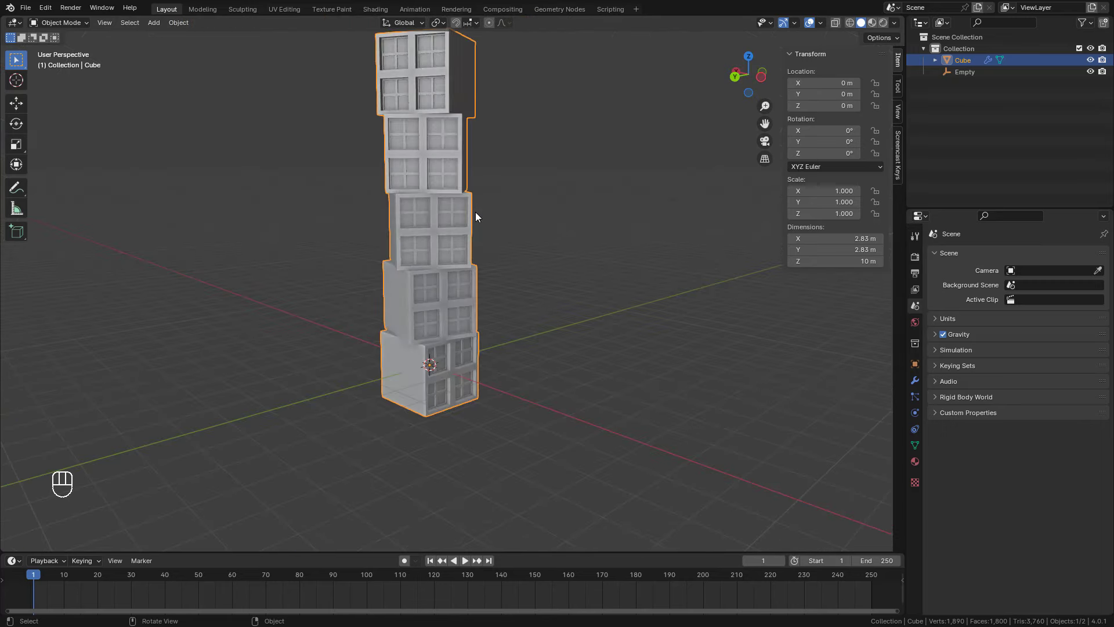
scroll(476, 211, "up", 3)
middle_click_drag(473, 311, 438, 269, "shift")
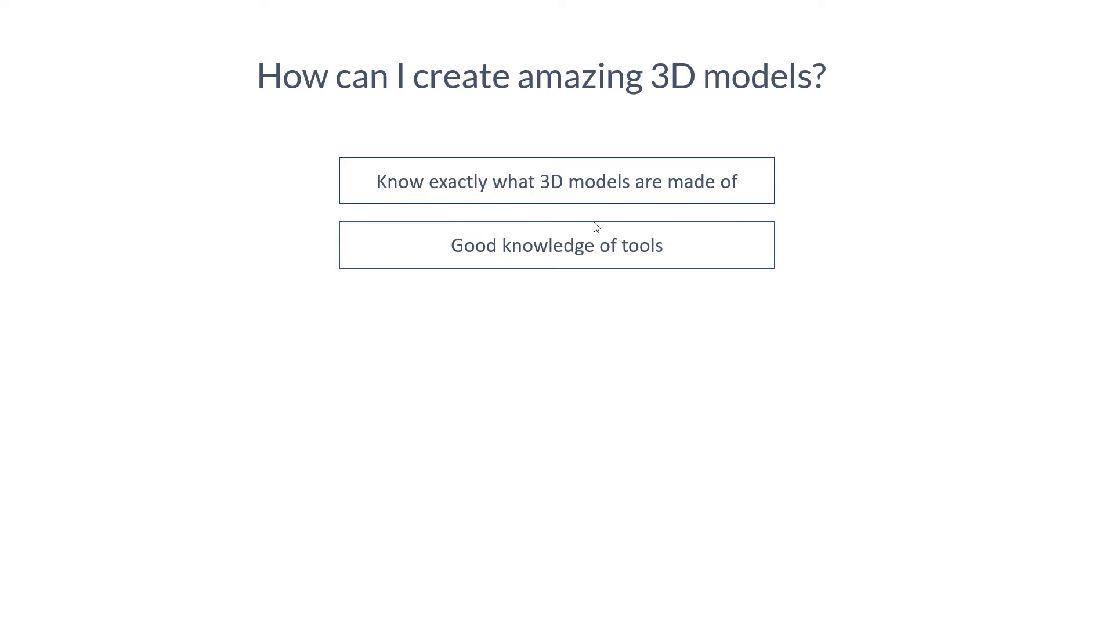
left_click(594, 222)
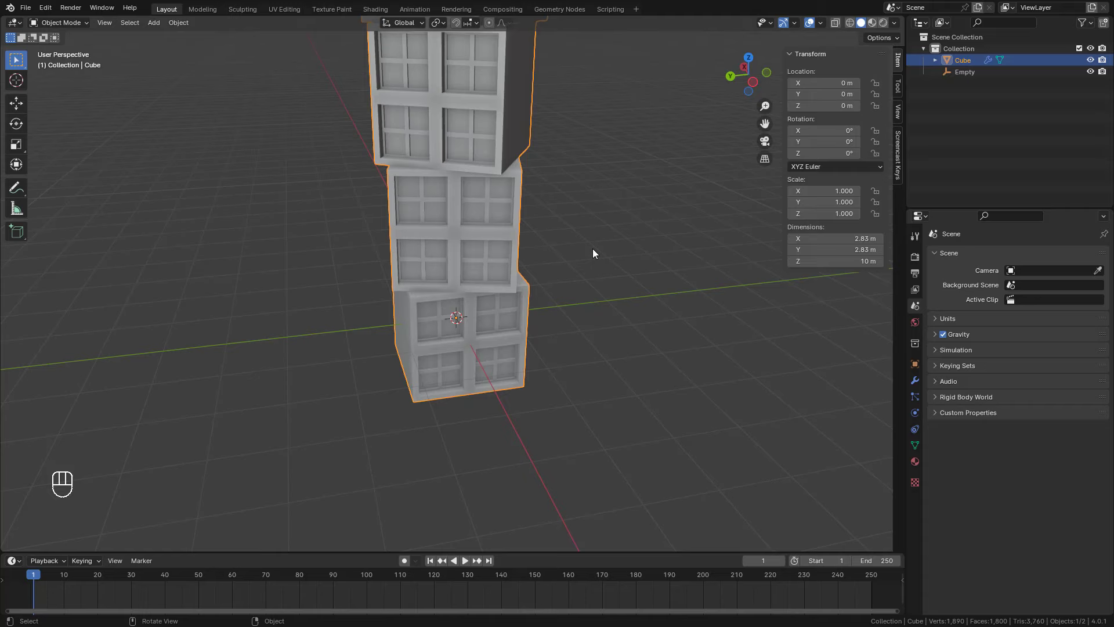
- Add a 2 m cube mesh at the world origin, inside the tower's base block
middle_click_drag(592, 251, 495, 208)
scroll(483, 180, "up", 5)
scroll(507, 166, "down", 3)
scroll(442, 255, "up", 2)
scroll(510, 241, "up", 5)
scroll(548, 208, "down", 2)
scroll(485, 192, "down", 1)
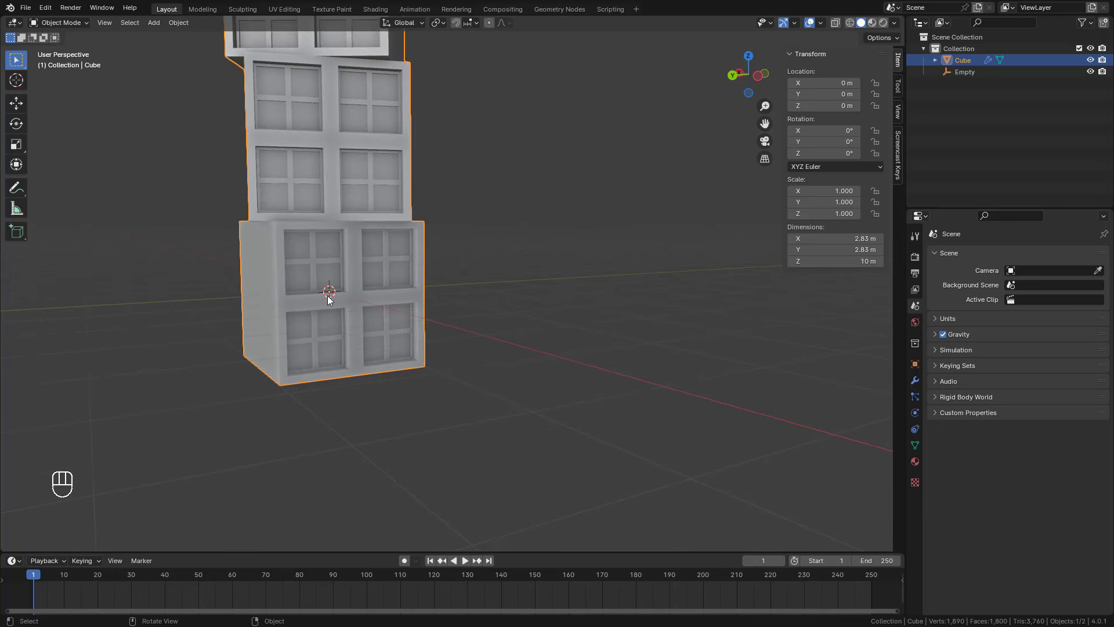
left_click(154, 22)
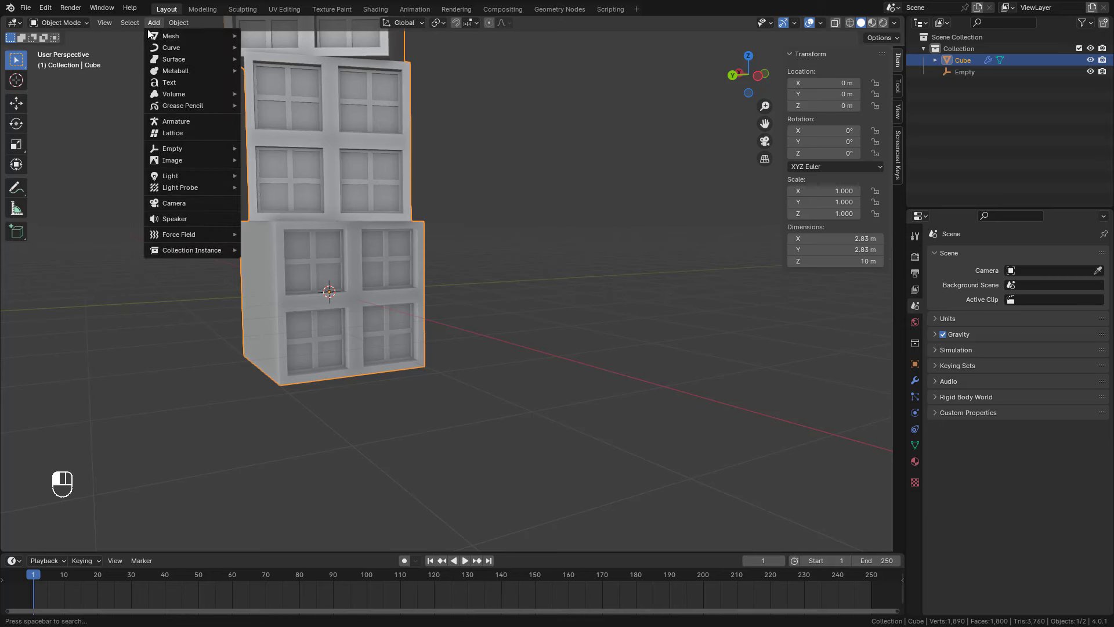
mouse_move(171, 39)
left_click(259, 47)
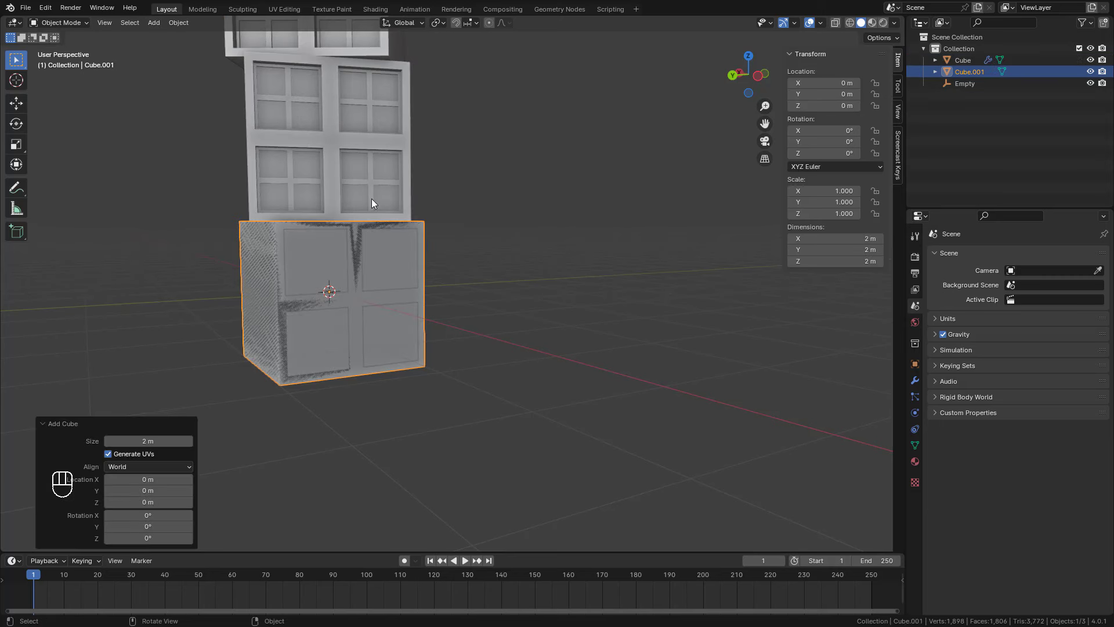
- Move the new cube about 3.51 m along the Y axis, clear of the tower, and return to the selection tool
middle_click_drag(371, 198, 422, 292)
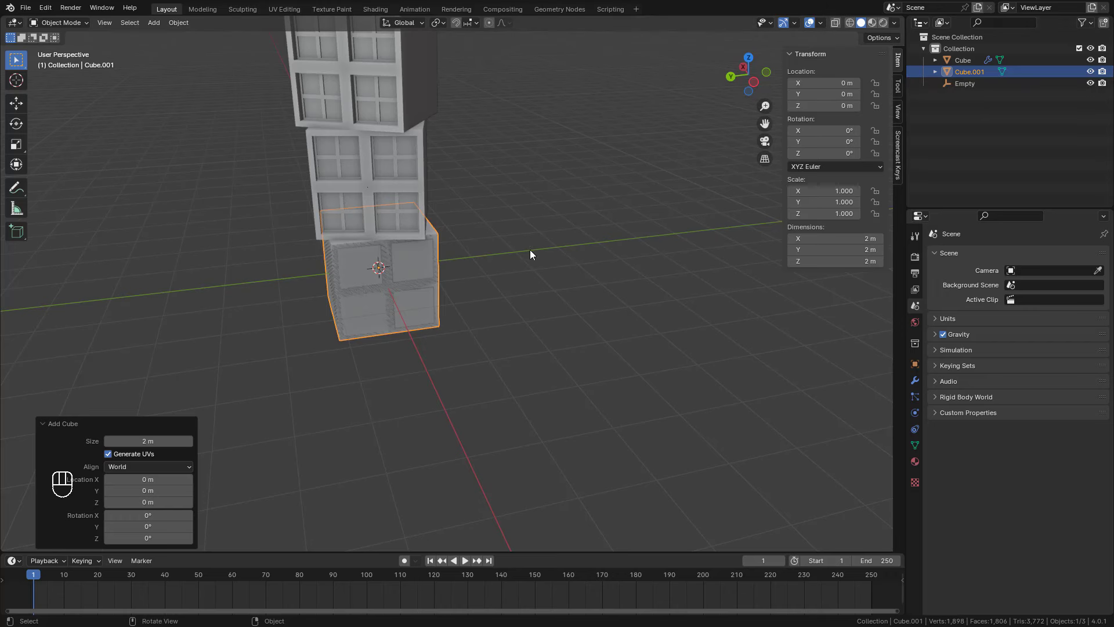
left_click(16, 103)
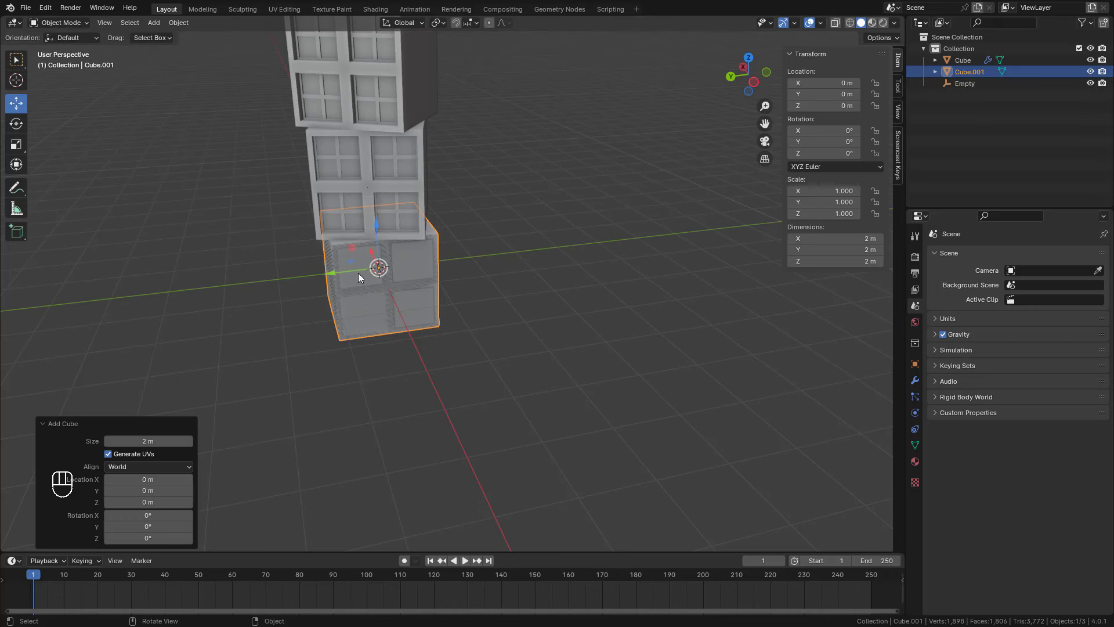
left_click_drag(328, 270, 130, 293)
middle_click_drag(410, 290, 479, 277, "shift")
scroll(487, 238, "up", 4)
middle_click_drag(487, 238, 586, 233, "shift")
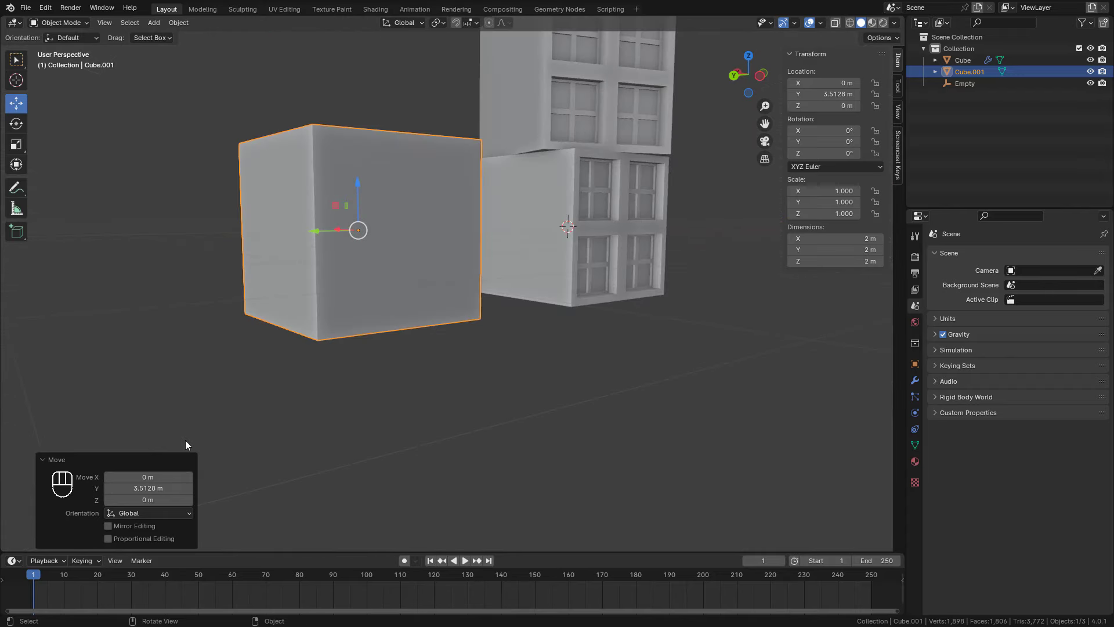
left_click(44, 458)
middle_click_drag(433, 183, 433, 197, "shift")
middle_click_drag(369, 175, 368, 182)
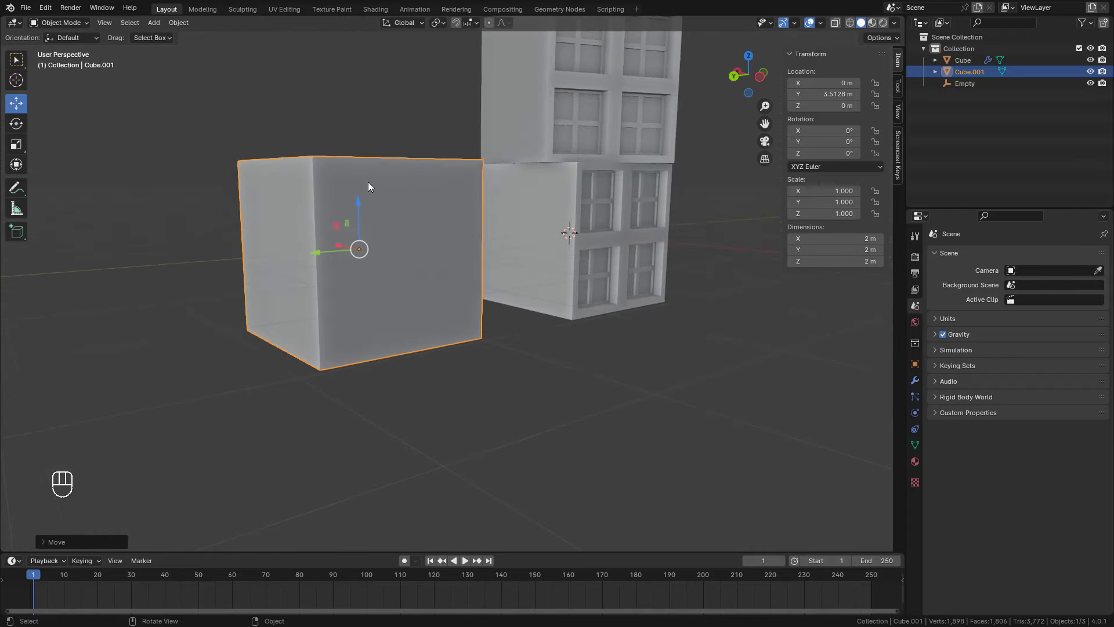
left_click(18, 60)
- Enter Edit Mode on the new cube and subdivide its two opposite X-facing faces once
middle_click_drag(436, 282, 428, 258, "shift")
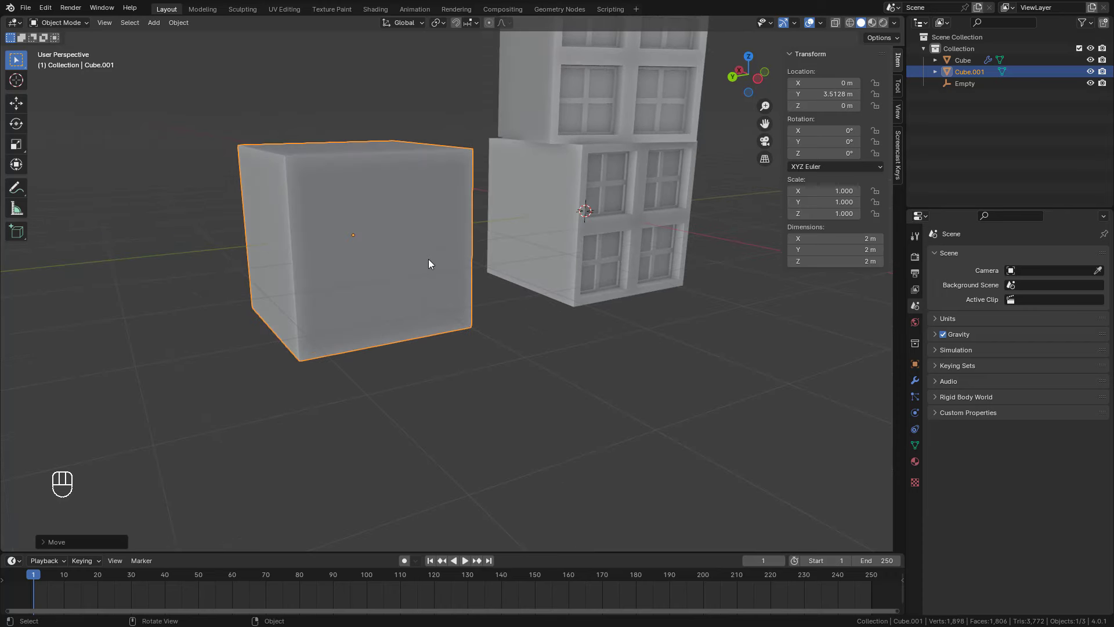
middle_click_drag(435, 210, 613, 217, "shift")
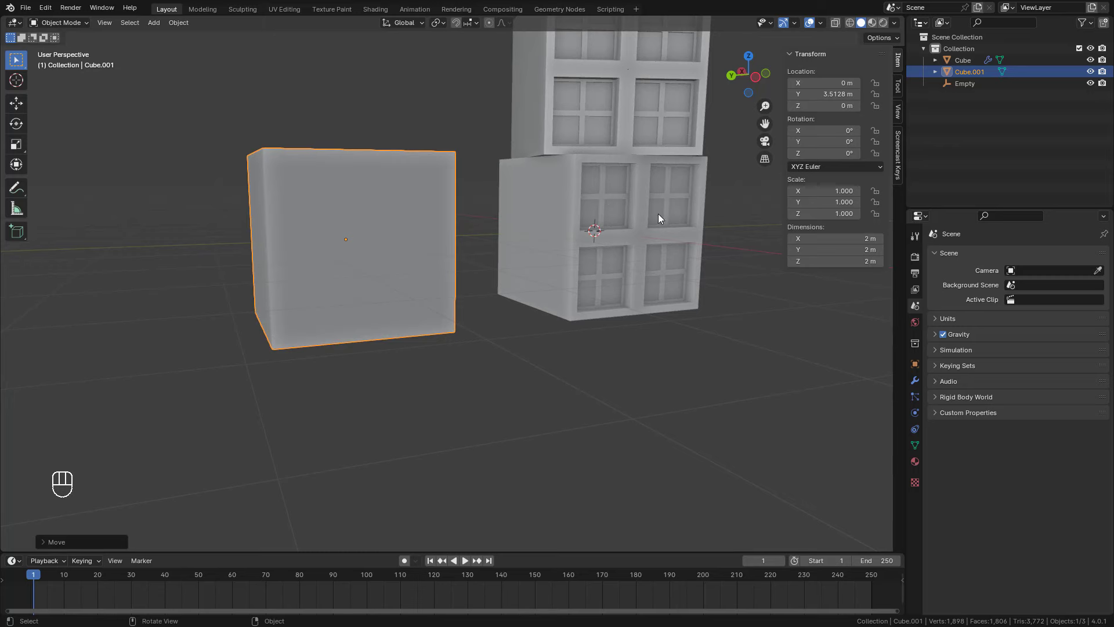
key("Tab")
mouse_move(472, 228)
middle_mouse_down()
mouse_move(410, 256)
mouse_move(510, 256)
mouse_move(471, 253)
mouse_move(489, 214)
mouse_move(487, 246)
mouse_move(456, 228)
middle_mouse_up()
left_click(420, 179)
middle_click_drag(431, 191, 500, 185)
left_click(485, 198, "shift")
right_click(500, 186)
left_click(500, 186)
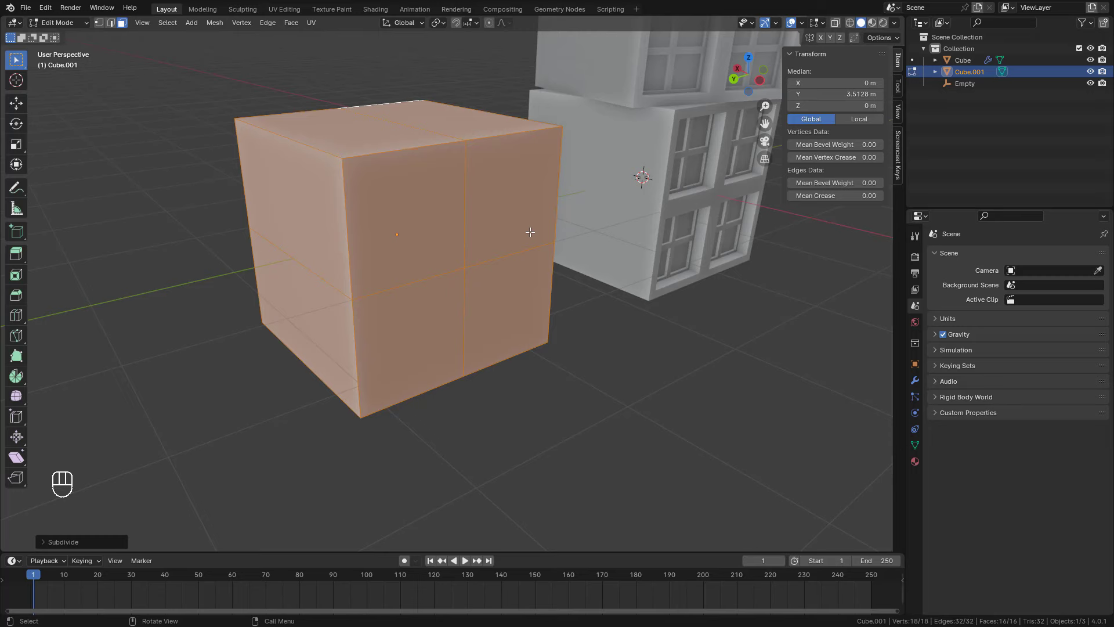
- Select the four quads on each subdivided side and inset them individually to form the window frames
middle_click_drag(531, 232, 498, 221)
left_click_drag(406, 197, 462, 267)
middle_click_drag(350, 251, 572, 177)
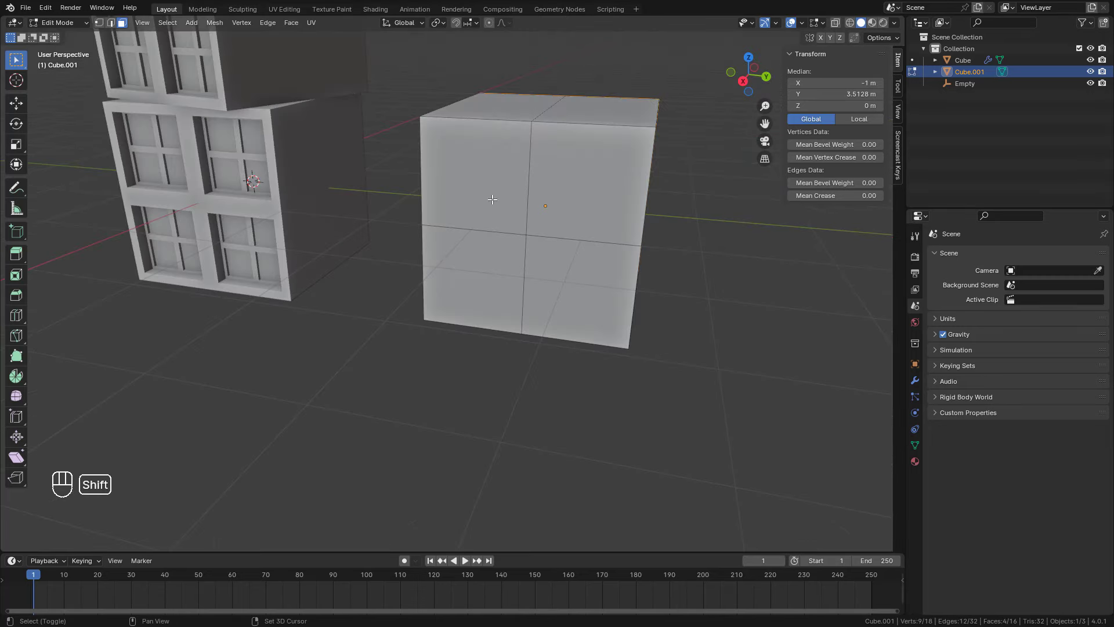
left_click_drag(492, 199, 585, 263, "shift")
middle_click_drag(615, 264, 464, 257)
mouse_move(464, 257)
middle_mouse_down("shift")
mouse_move(421, 299)
mouse_move(477, 239)
middle_mouse_up("shift")
key("i")
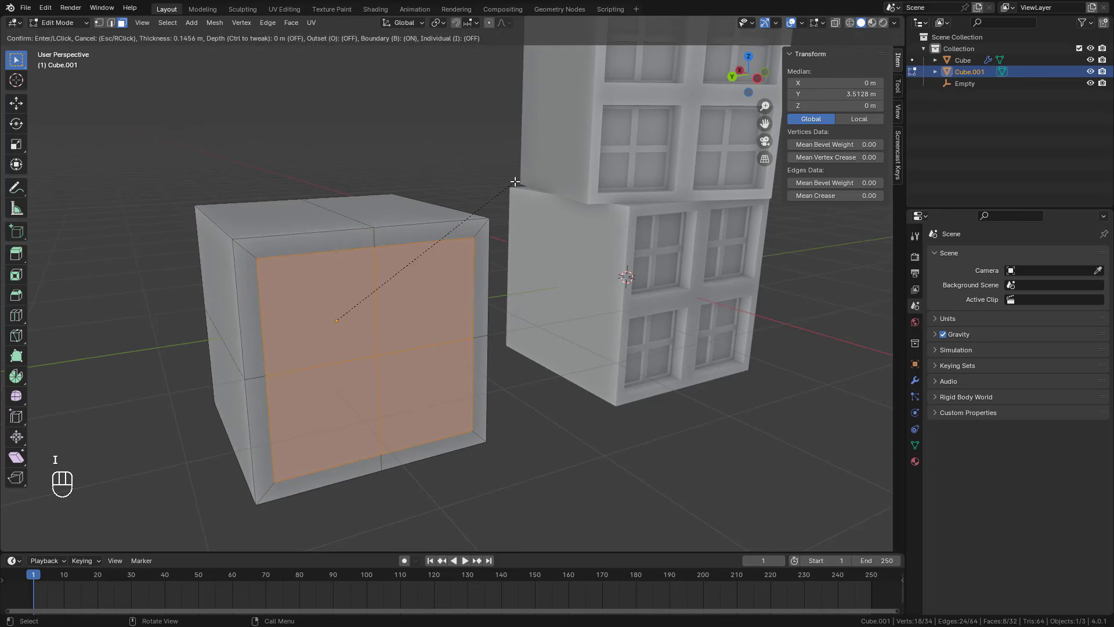
key("i")
key("shift")
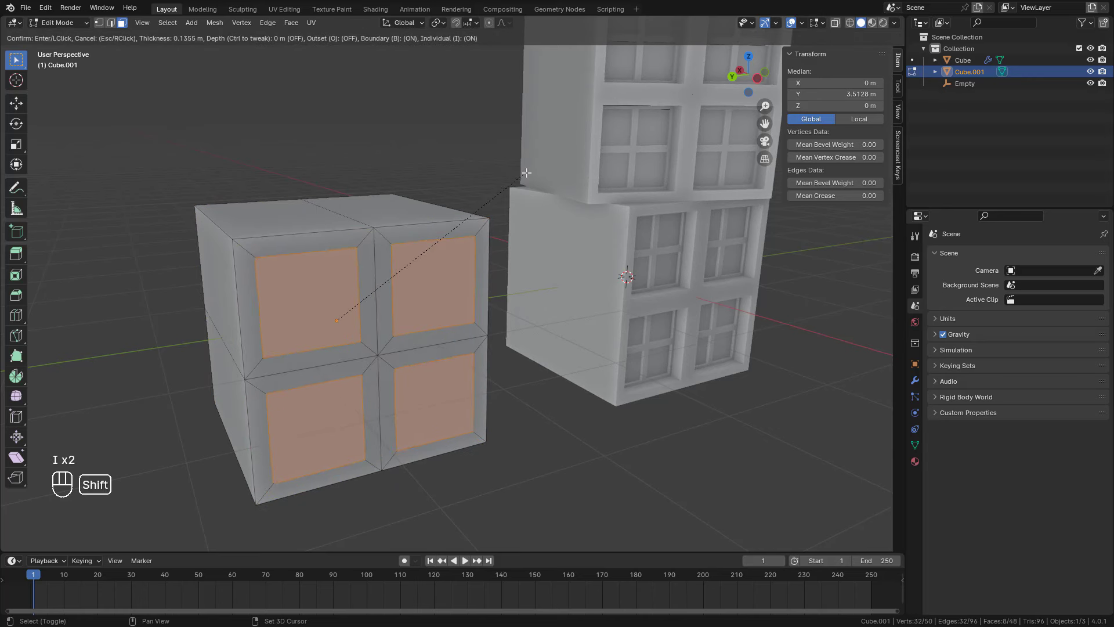
left_click(546, 144)
- Subdivide the eight inset window faces once to divide each into four panes
middle_click_drag(546, 144, 568, 133)
right_click(451, 221)
left_click(451, 221)
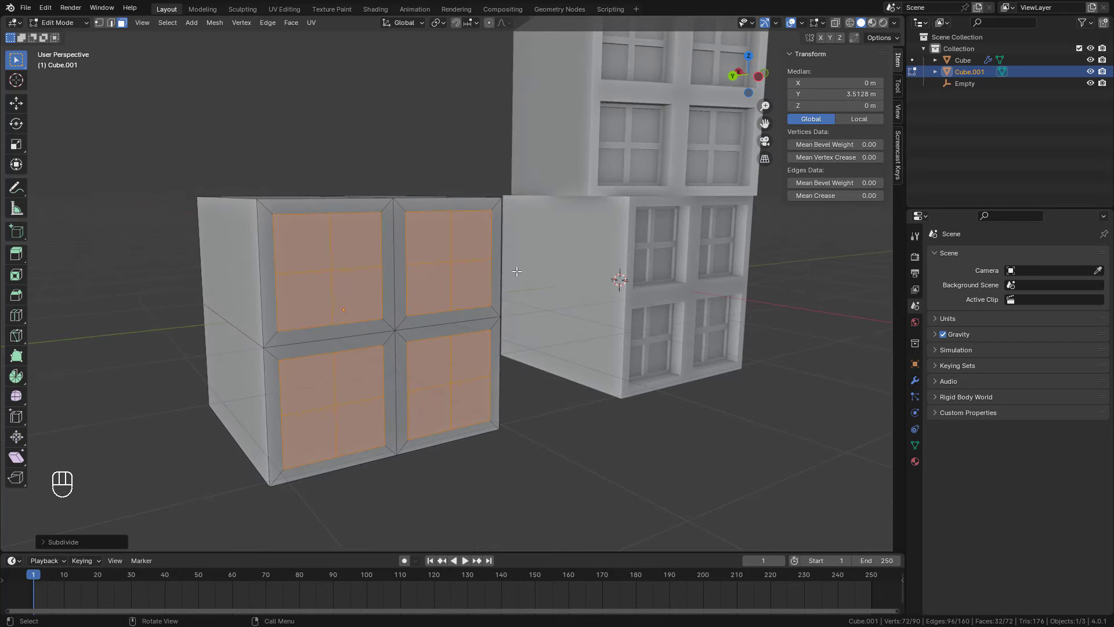
- Extrude the window faces inward along their normals by about 0.17 m
middle_click_drag(516, 271, 579, 239)
key("alt+e")
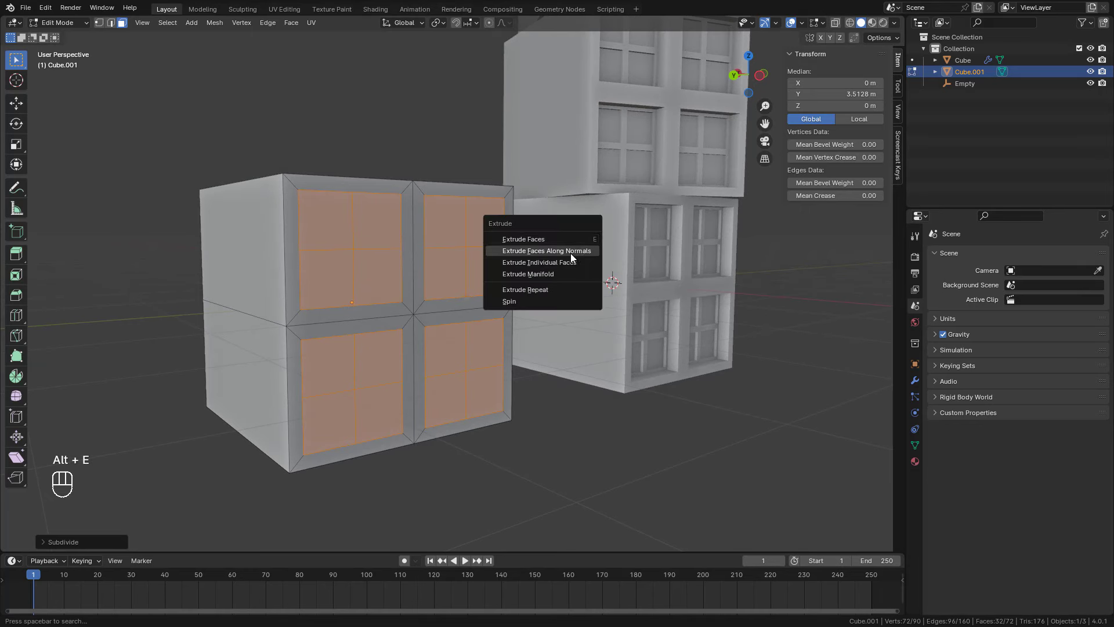
left_click(572, 258)
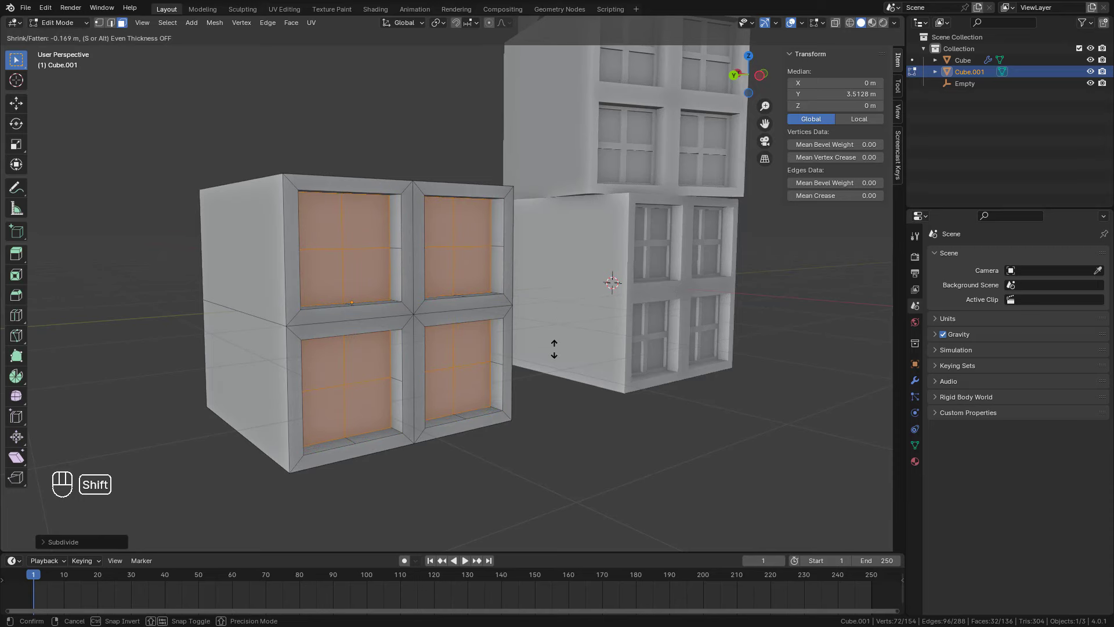
left_click(544, 374)
- Inset the recessed pane faces individually by about 0.036 m to create the window bars
middle_click_drag(544, 374, 547, 171)
key("i")
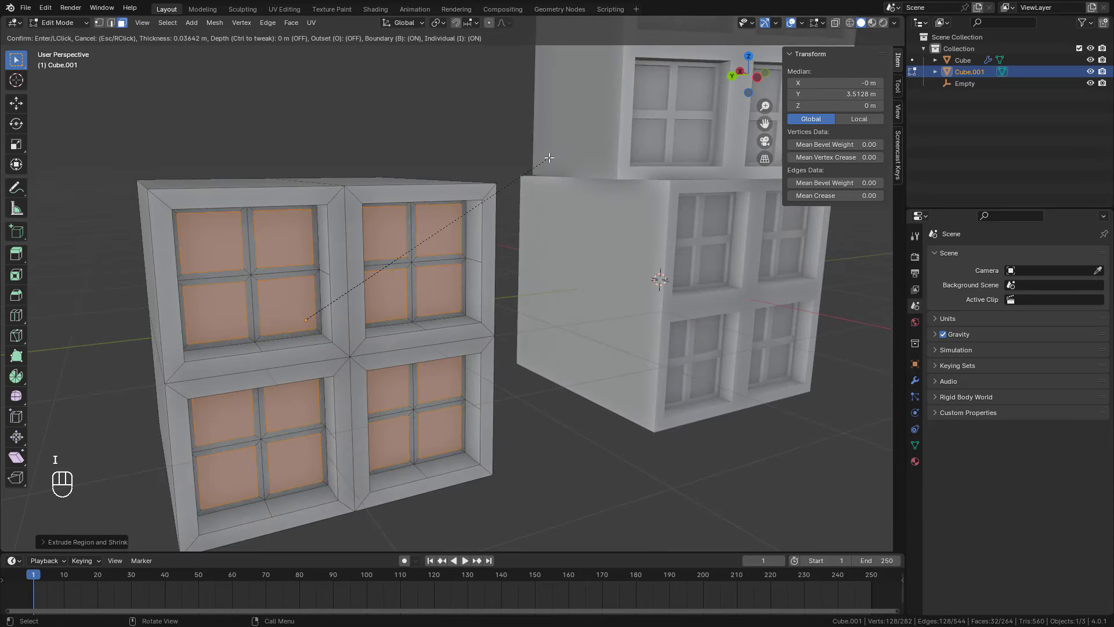
left_click(549, 158)
- Extrude the pane faces slightly inward along their normals, and return to Object Mode
key("alt+e")
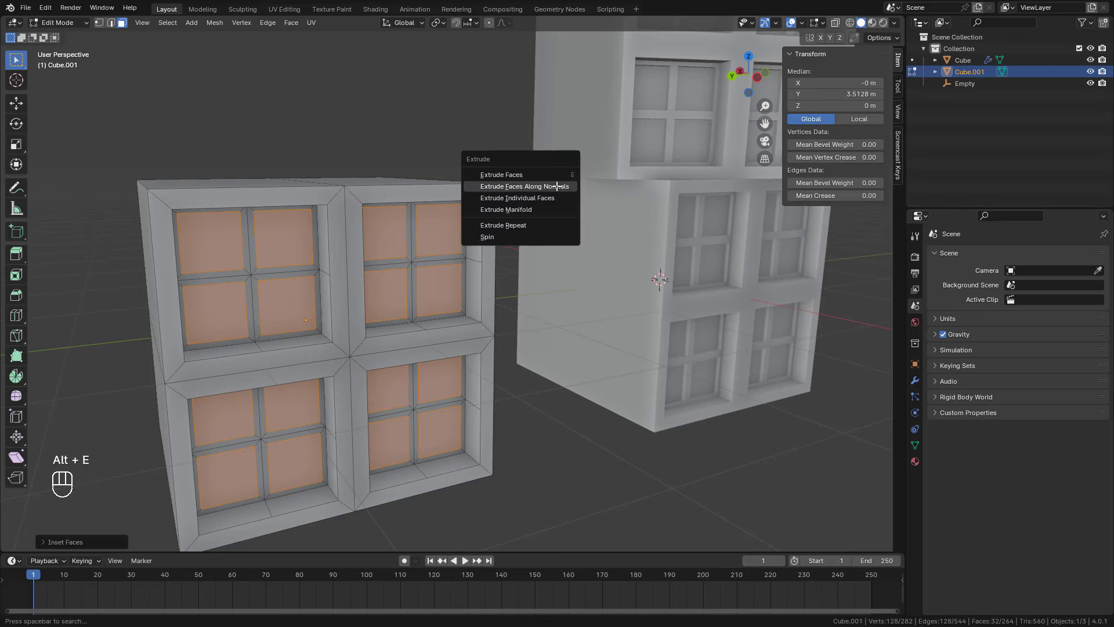
left_click(556, 186)
key("shift")
left_click(548, 207)
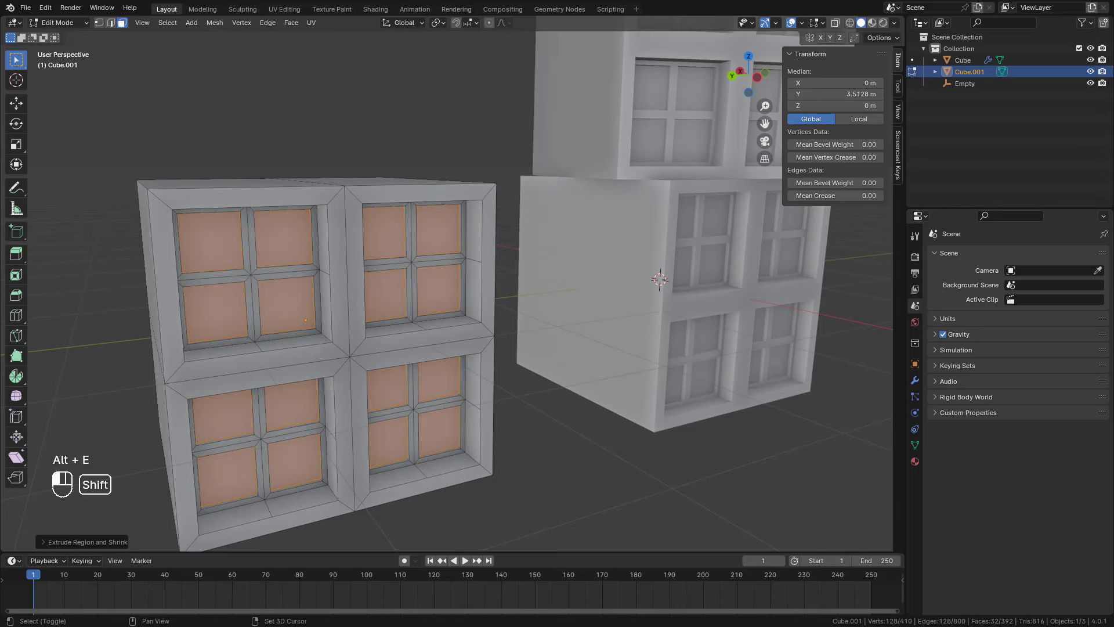
mouse_move(525, 223)
middle_mouse_down()
mouse_move(558, 199)
mouse_move(540, 190)
mouse_move(521, 228)
mouse_move(479, 187)
mouse_move(531, 223)
mouse_move(525, 261)
mouse_move(480, 242)
mouse_move(514, 225)
middle_mouse_up()
scroll(540, 191, "up", 3)
scroll(539, 193, "down", 3)
key("Tab")
- Add an Arrows Empty to the scene at the world origin
scroll(521, 222, "down", 3)
middle_click_drag(533, 177, 539, 259, "shift")
scroll(523, 227, "down", 3)
middle_click_drag(538, 189, 465, 194, "shift")
scroll(534, 221, "up", 2)
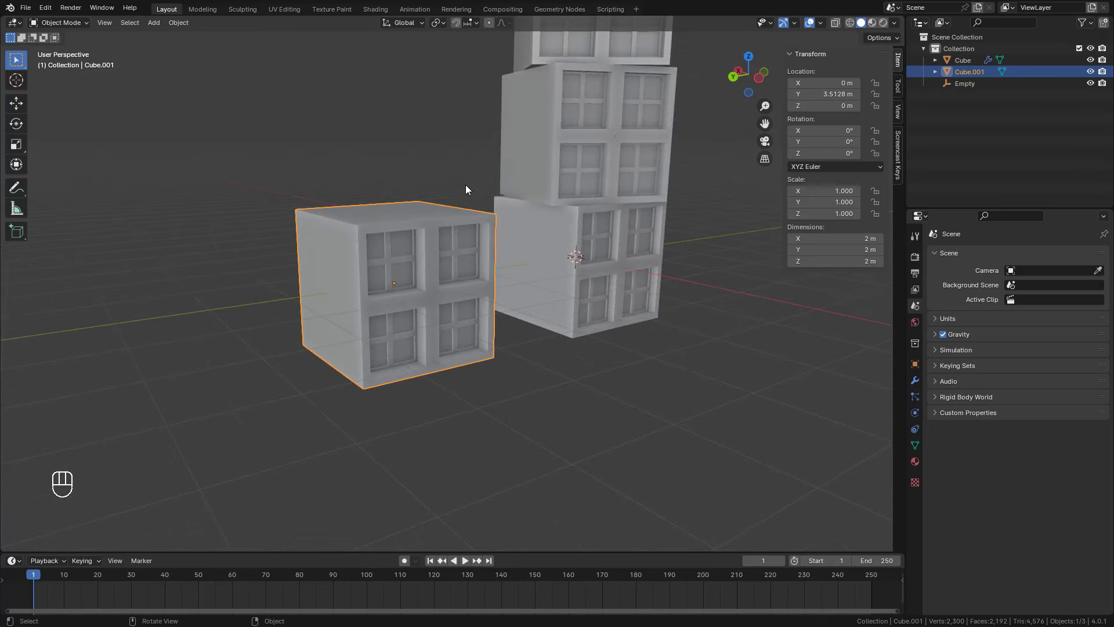
key("shift+a")
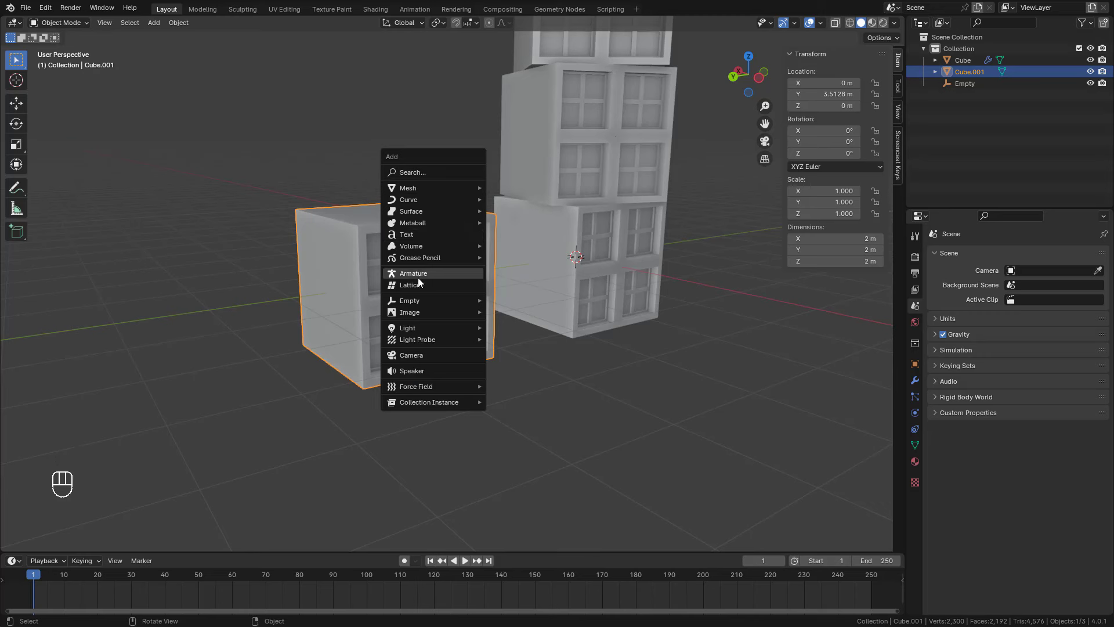
mouse_move(416, 299)
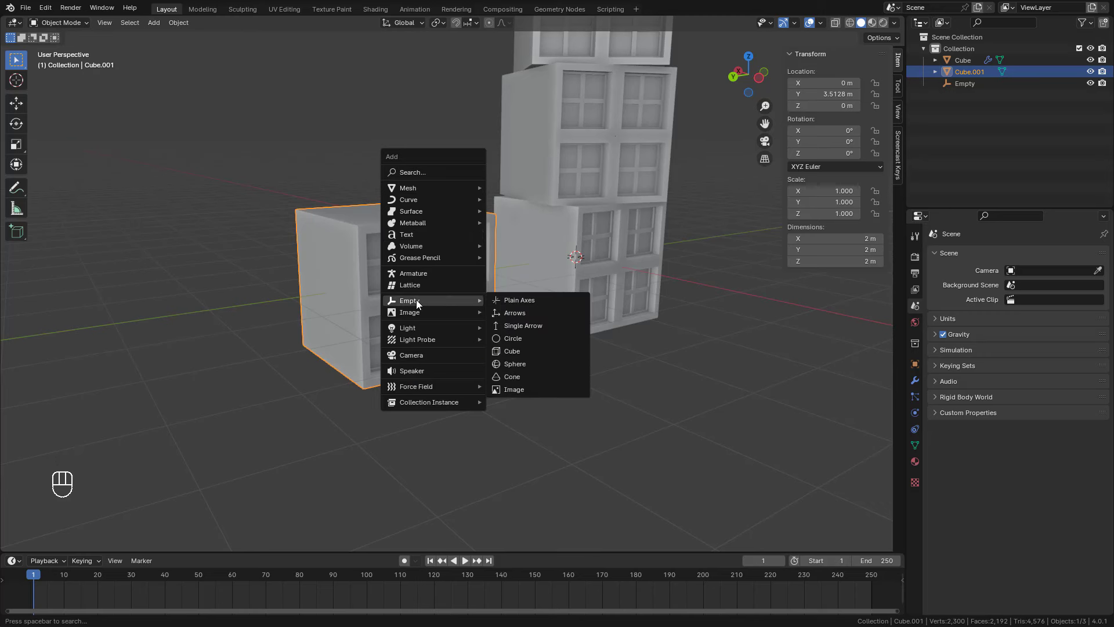
left_click(509, 313)
- Snap the new Arrows Empty to the position of the newly modelled window cube, and switch the viewport to wireframe
middle_click_drag(509, 314, 413, 250)
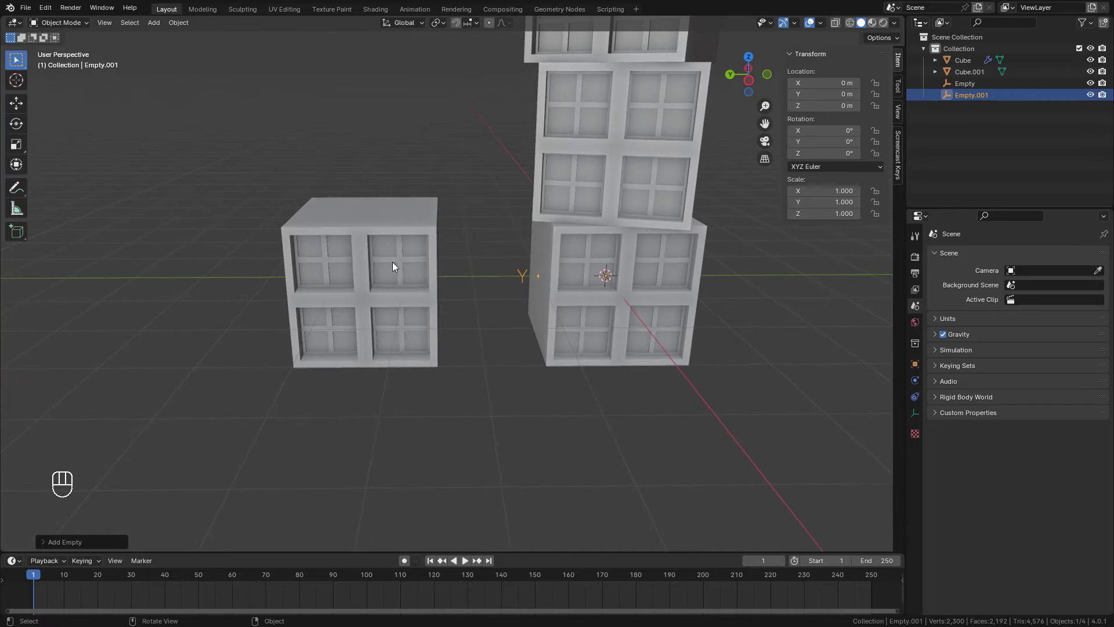
left_click(373, 232, "shift")
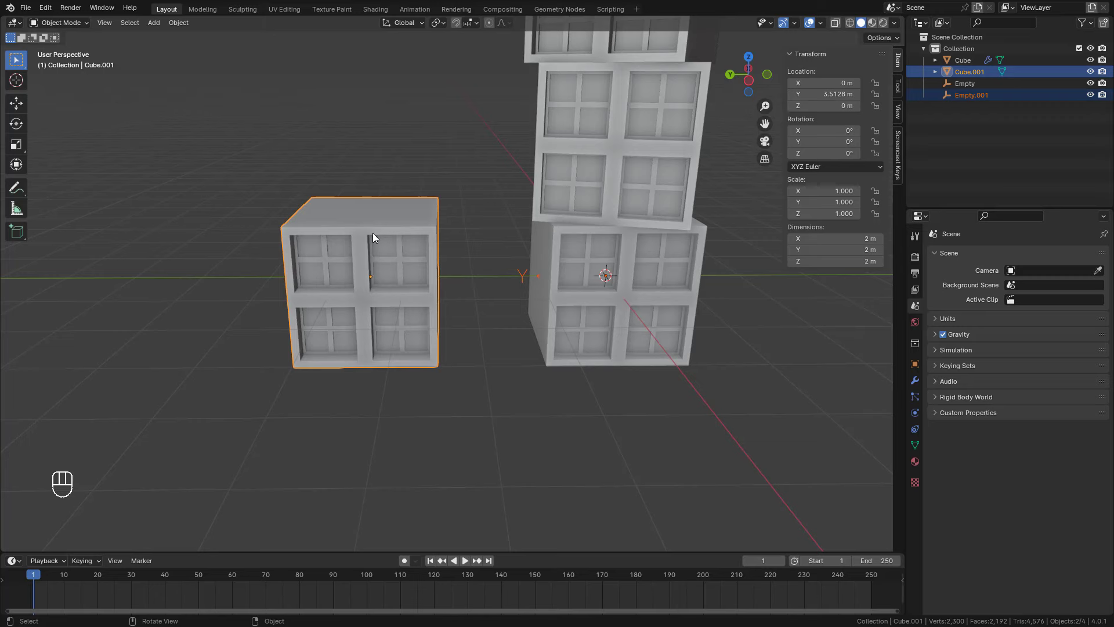
key("shift+s")
left_click(460, 192)
middle_click_drag(429, 274, 446, 257)
key("shift+z")
left_click(386, 185)
middle_click_drag(389, 203, 448, 235)
- Add an Array modifier to the new window cube and turn off its Relative Offset
left_click(448, 235)
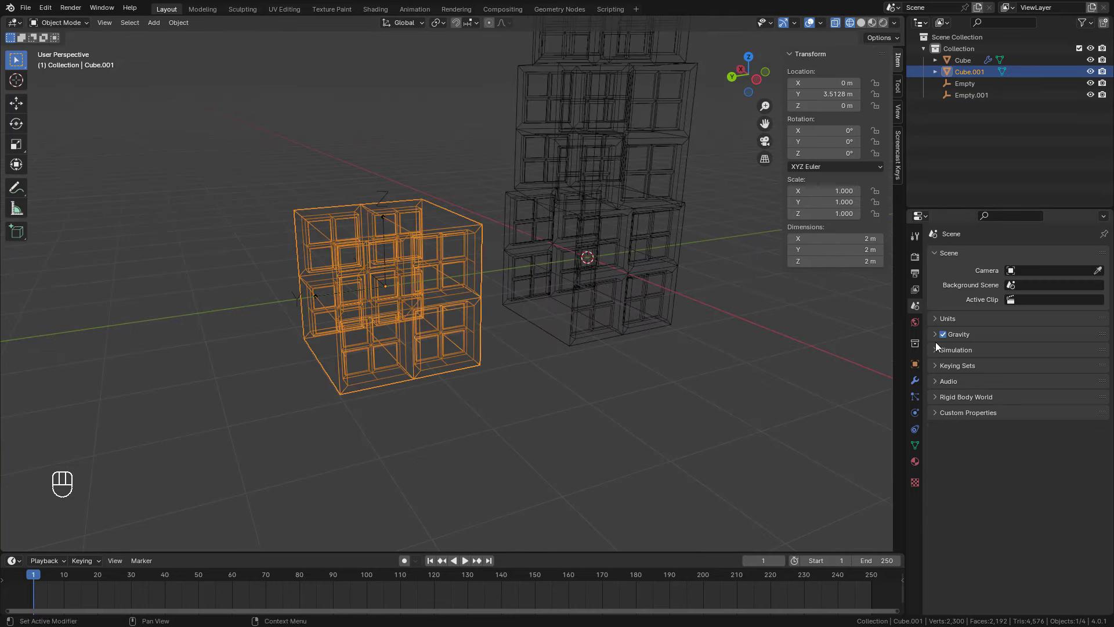
left_click(916, 380)
left_click(961, 259)
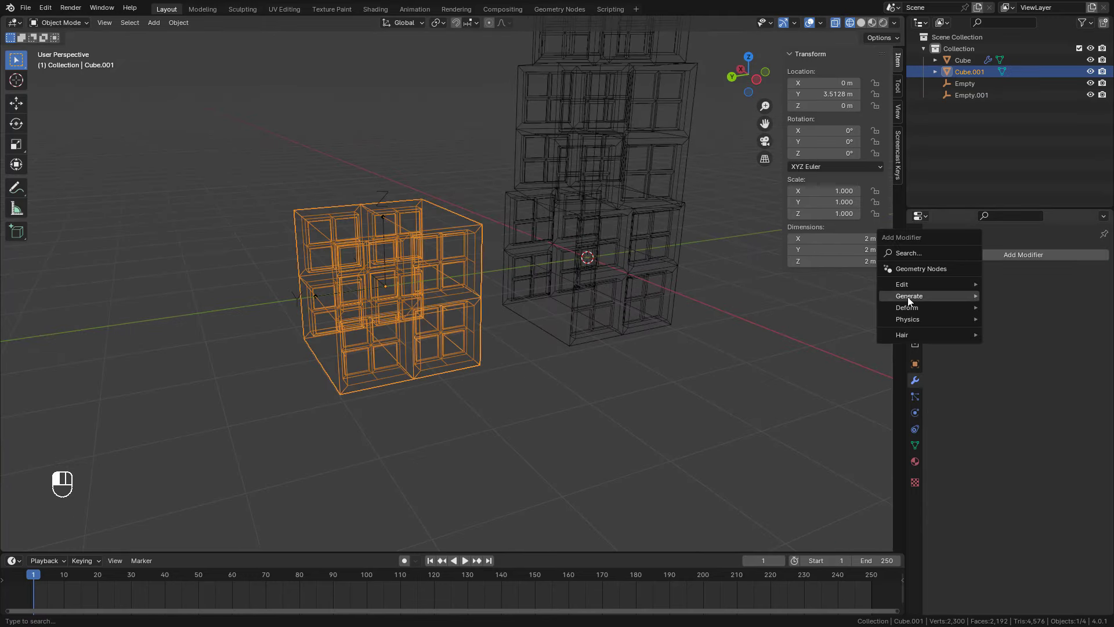
mouse_move(907, 298)
left_click(1013, 295)
middle_click_drag(596, 327, 718, 308)
left_click(952, 325)
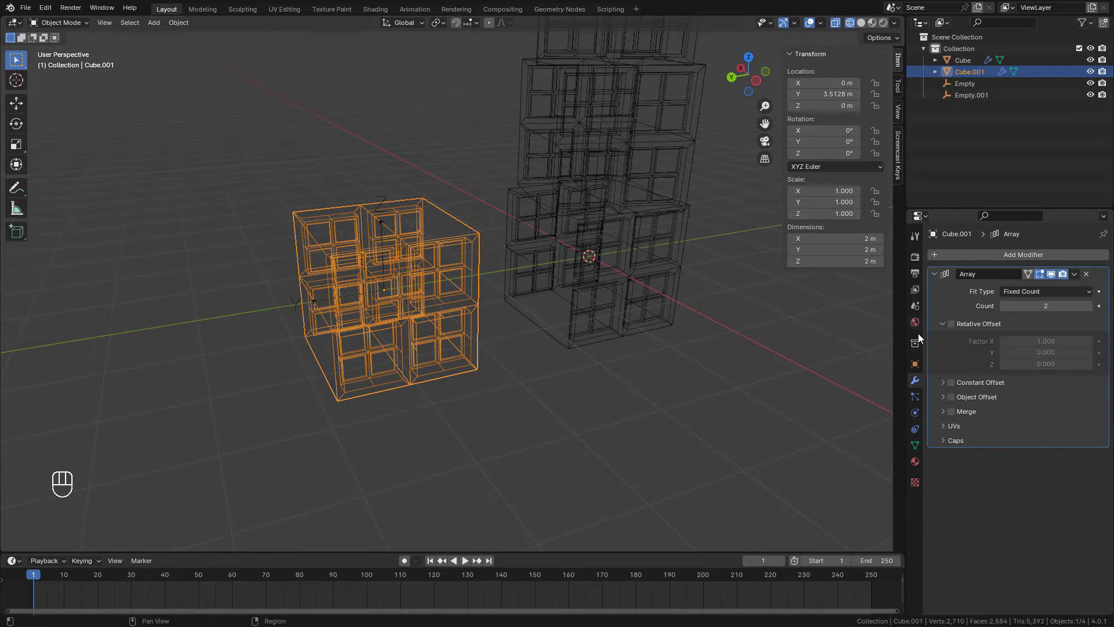
- Enable Object Offset in the cube's Array modifier and assign Empty.001 as the offset object
left_click(943, 398)
left_click(952, 398)
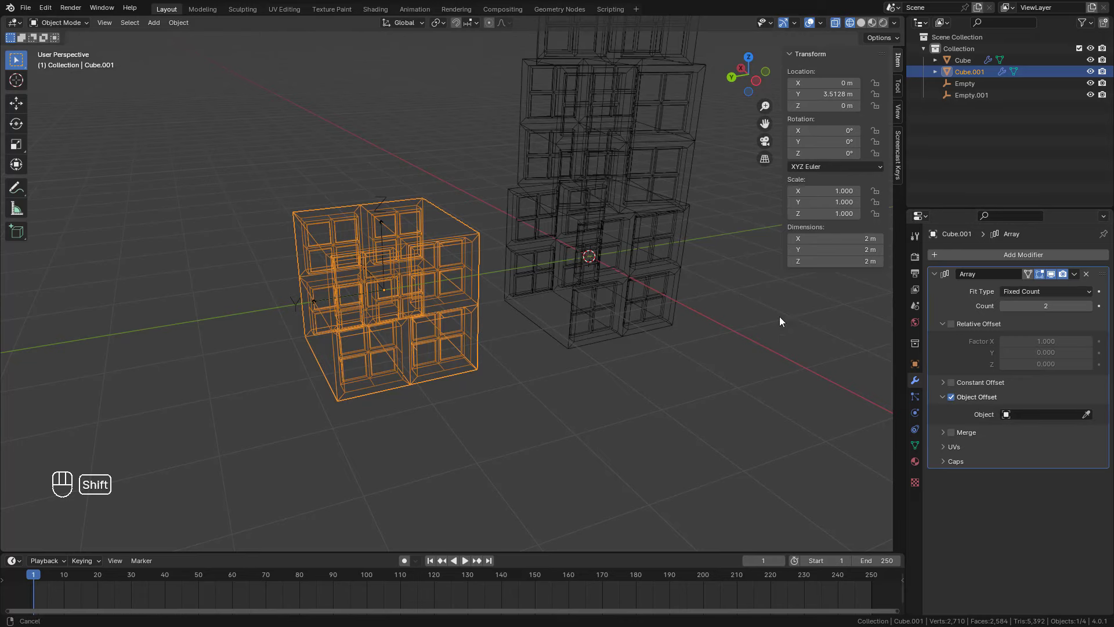
middle_click_drag(779, 333, 780, 294, "shift")
left_click(1033, 416)
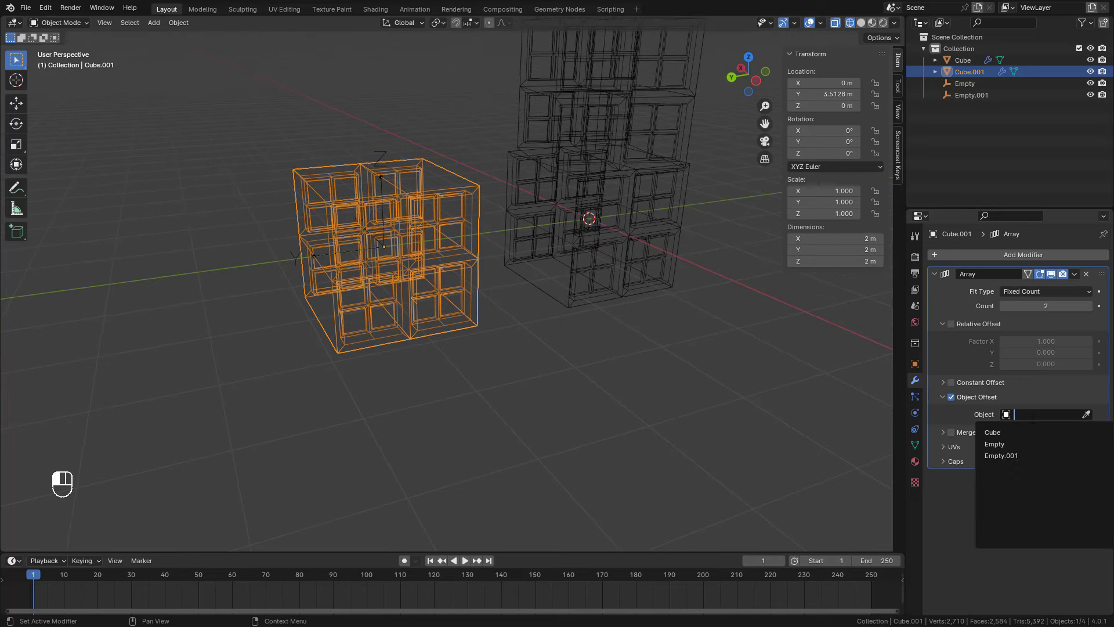
left_click(1001, 456)
- Return to solid display and move Empty.001 up along Z by about 2 m to stack the copy on the cube
middle_click_drag(599, 255, 402, 200)
key("shift+z")
left_click(400, 201)
key("g")
key("z")
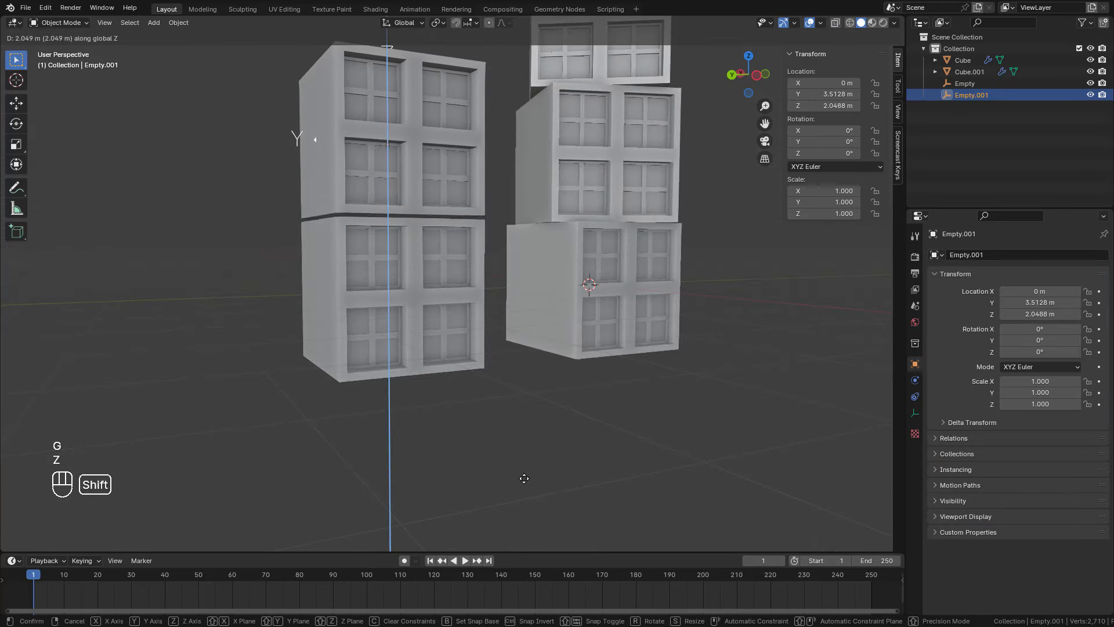
left_click(513, 517)
- Set the new window cube's Array count to 5
middle_click_drag(477, 256, 460, 344, "shift")
left_click(450, 322)
scroll(458, 348, "down", 2)
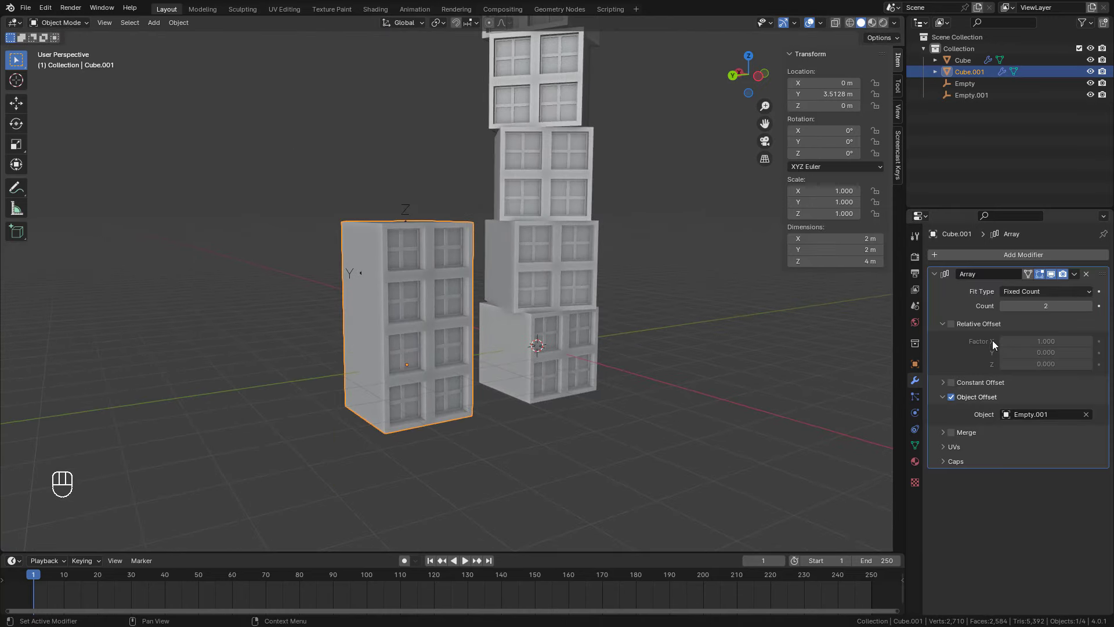
left_click(1092, 305)
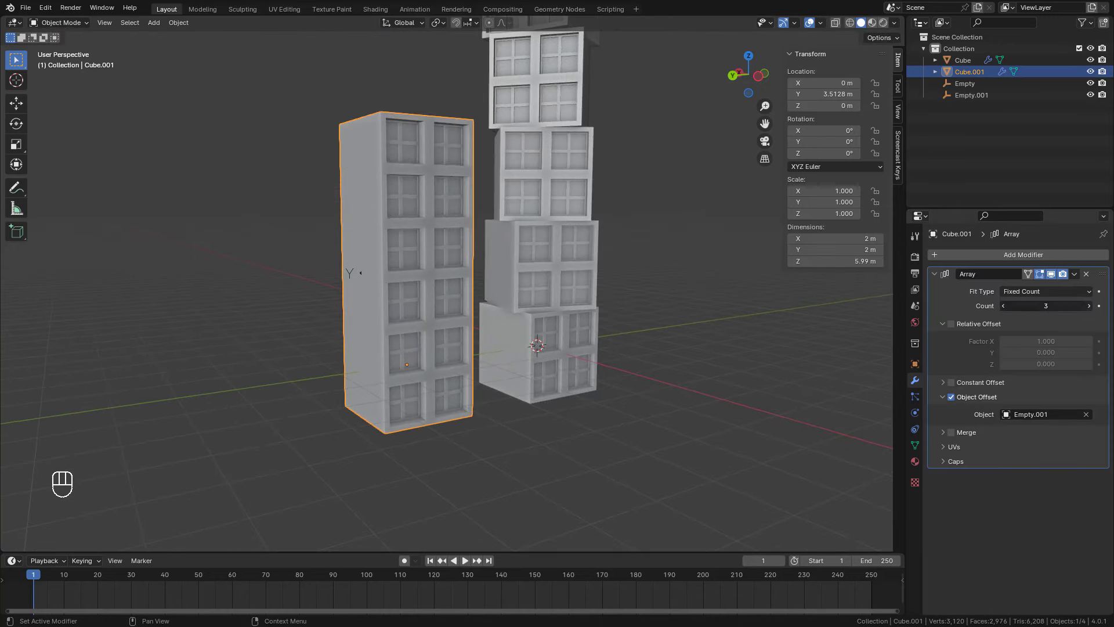
left_click(1092, 305)
left_click(1092, 305)
- Rotate Empty.001 about the Z axis by about -14.6° to twist the stacked cubes
middle_click_drag(740, 186, 725, 286, "shift")
middle_click_drag(726, 285, 674, 350)
left_click(963, 96)
middle_click_drag(624, 300, 504, 363)
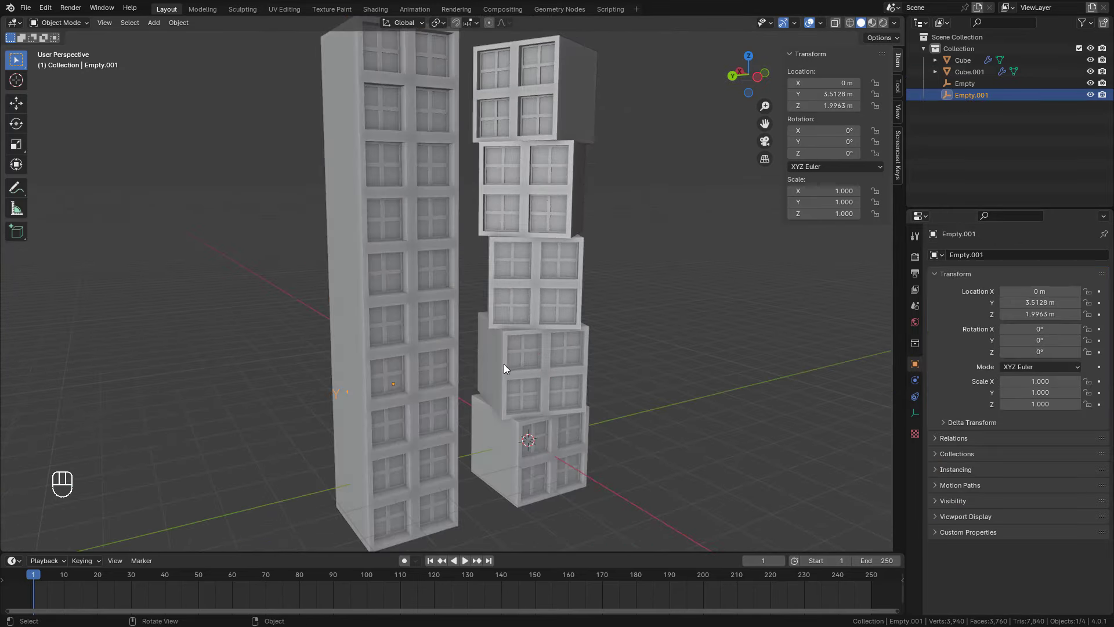
key("r")
key("z")
key("shift")
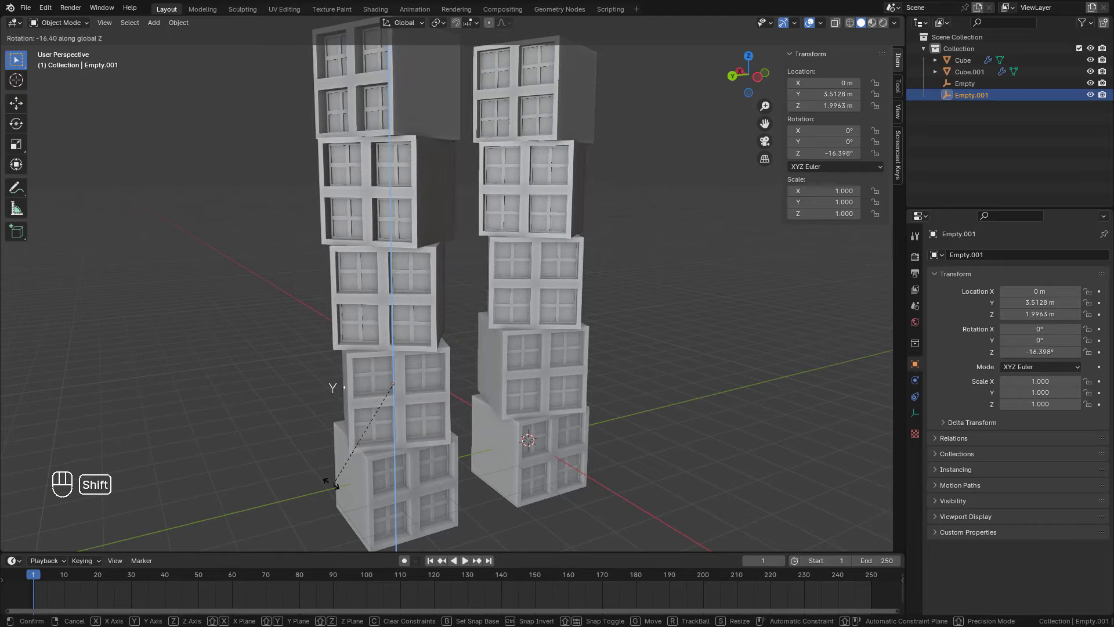
left_click(437, 479)
- Compare the new twisted window tower with the original one from several angles and distances
middle_click_drag(437, 480, 460, 433)
scroll(461, 434, "up", 5)
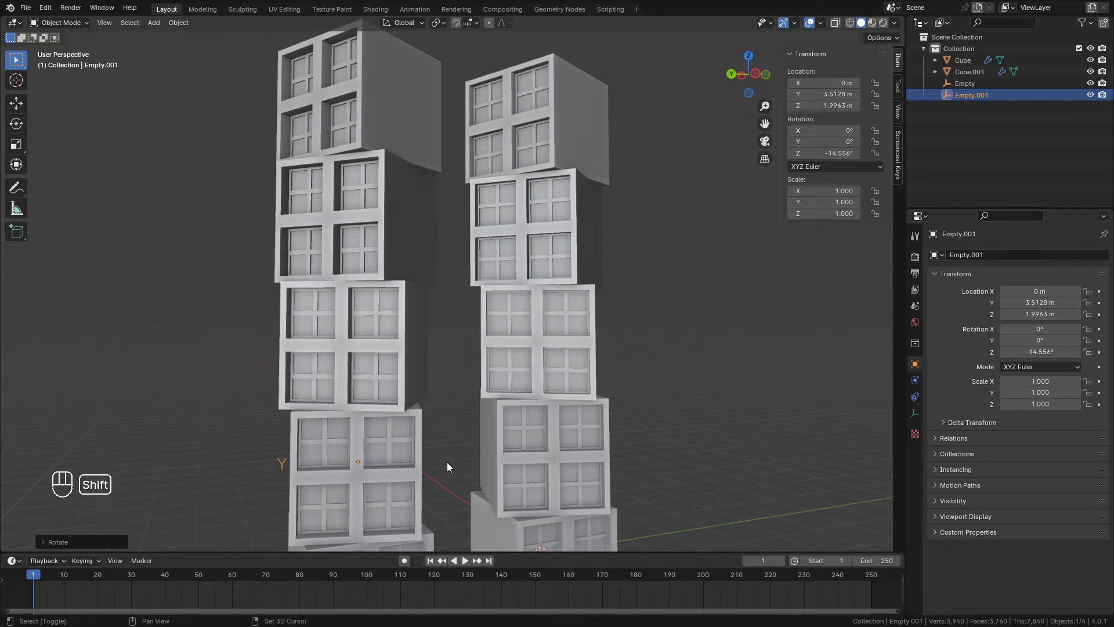
scroll(471, 381, "down", 4)
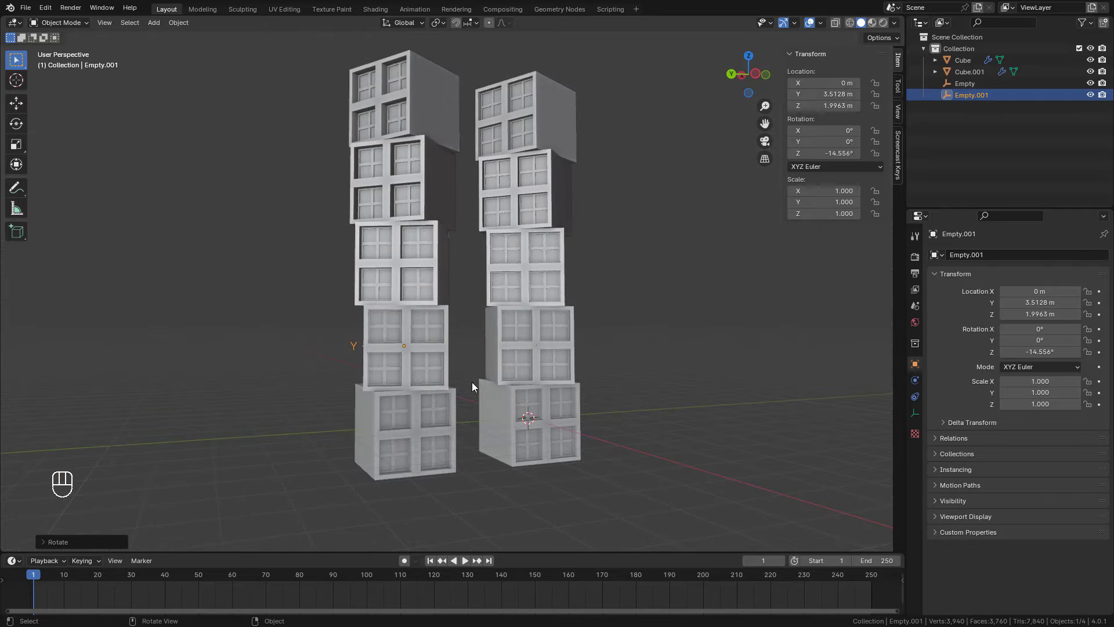
middle_click_drag(476, 263, 496, 364)
scroll(475, 308, "up", 3)
scroll(475, 307, "down", 2)
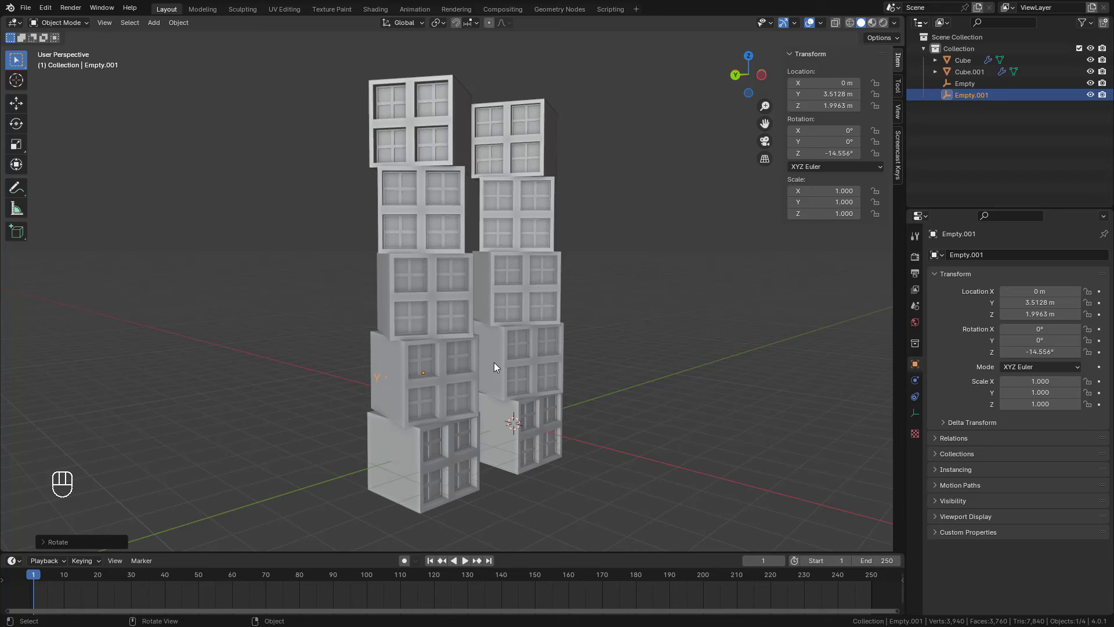
middle_click_drag(493, 362, 430, 348)
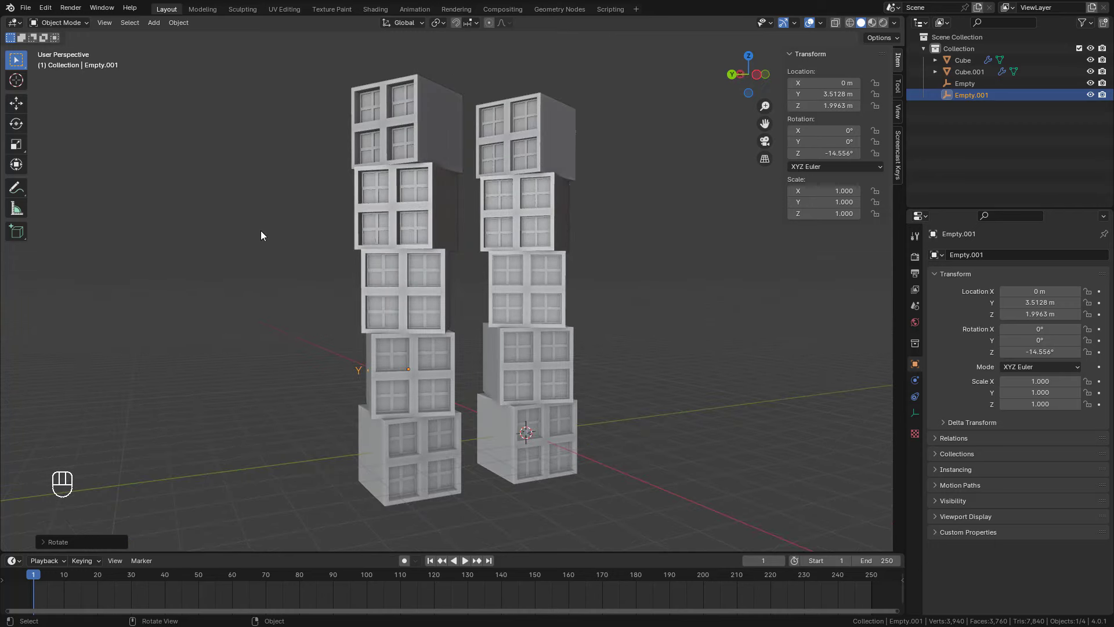